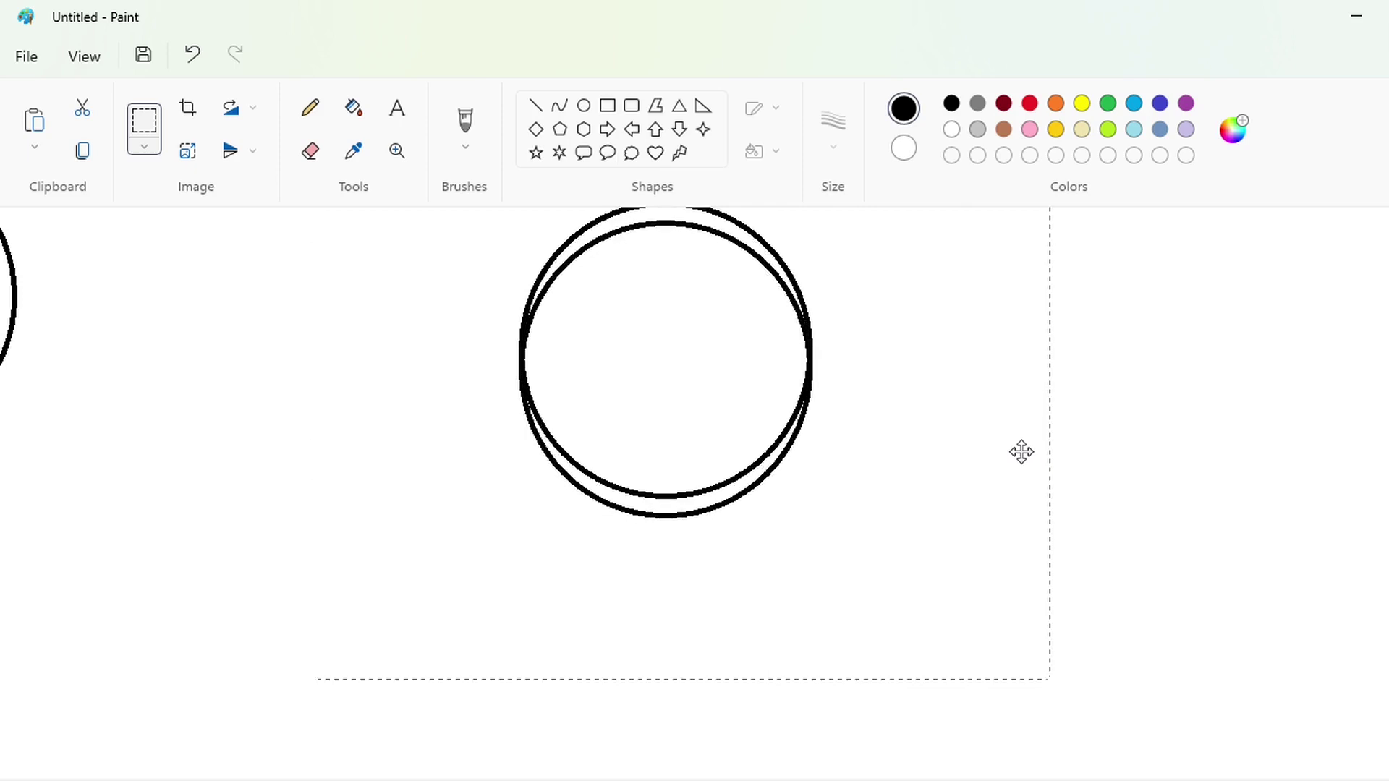
- Place the copied circle directly below the first and draw a vertical black line joining the two circles' left edges
scroll(1245, 592, down, 5)
key(ctrl+z)
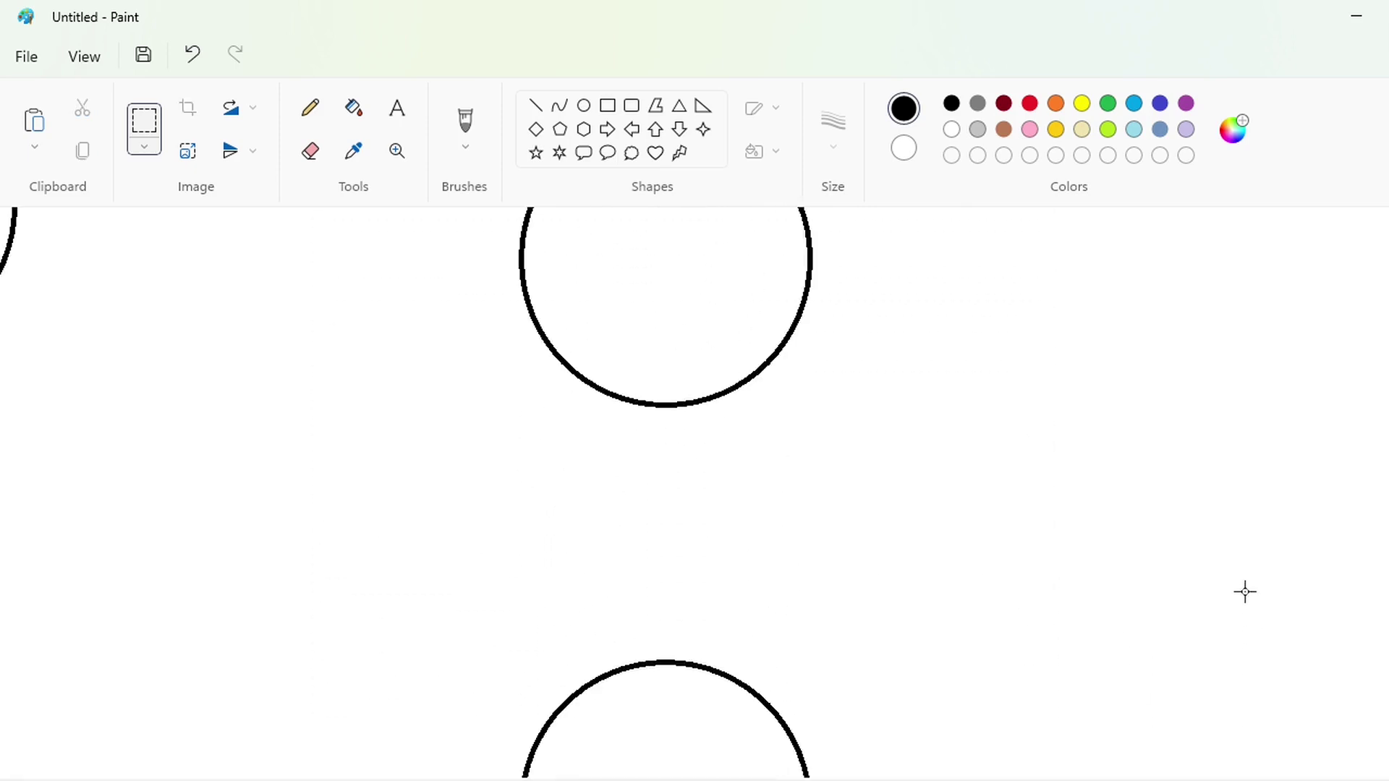
click(536, 107)
drag(534, 383, 534, 767)
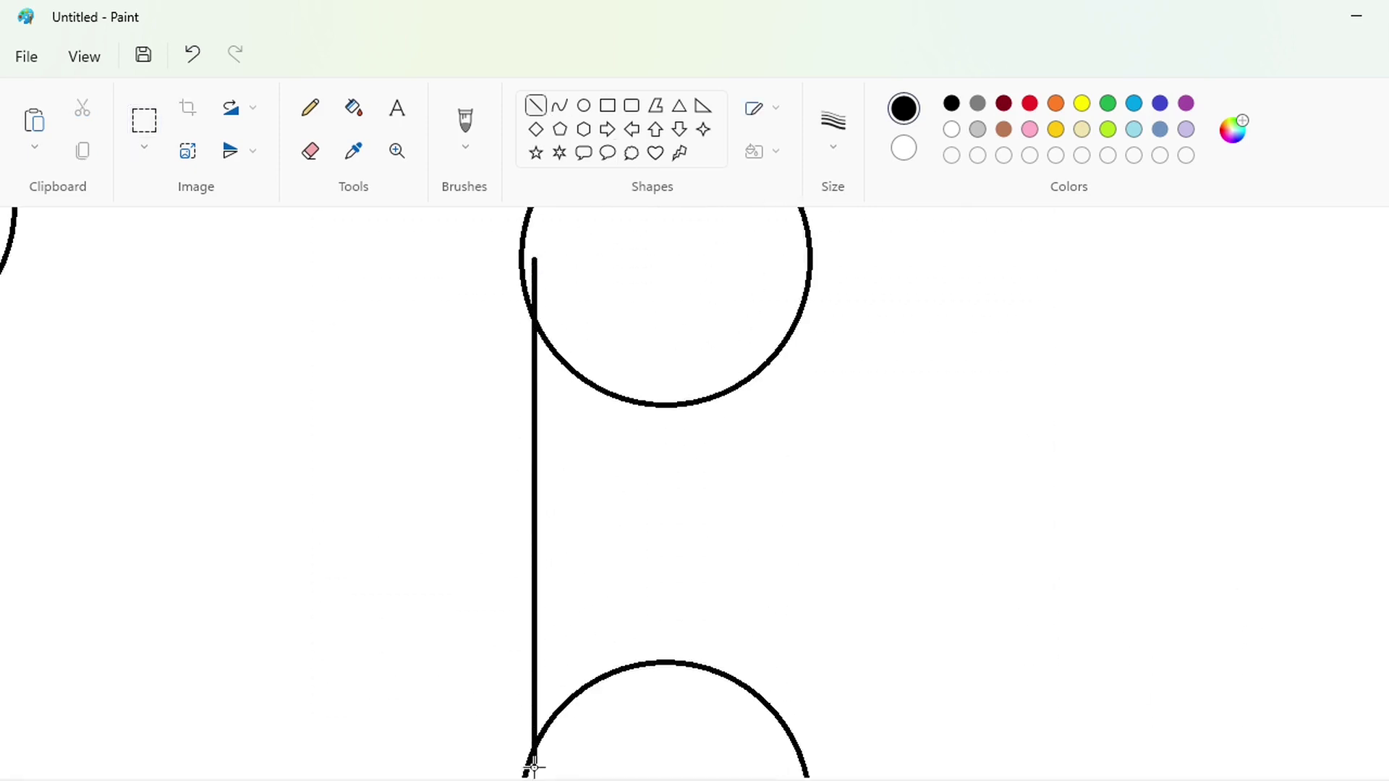
key(Left)
key(Left)
key(Left)
key(Left)
key(Left)
key(Left)
key(Left)
key(Left)
key(Left)
key(Left)
key(Left)
key(Left)
scroll(904, 713, down, 1)
scroll(771, 382, up, 2)
scroll(771, 312, down, 1)
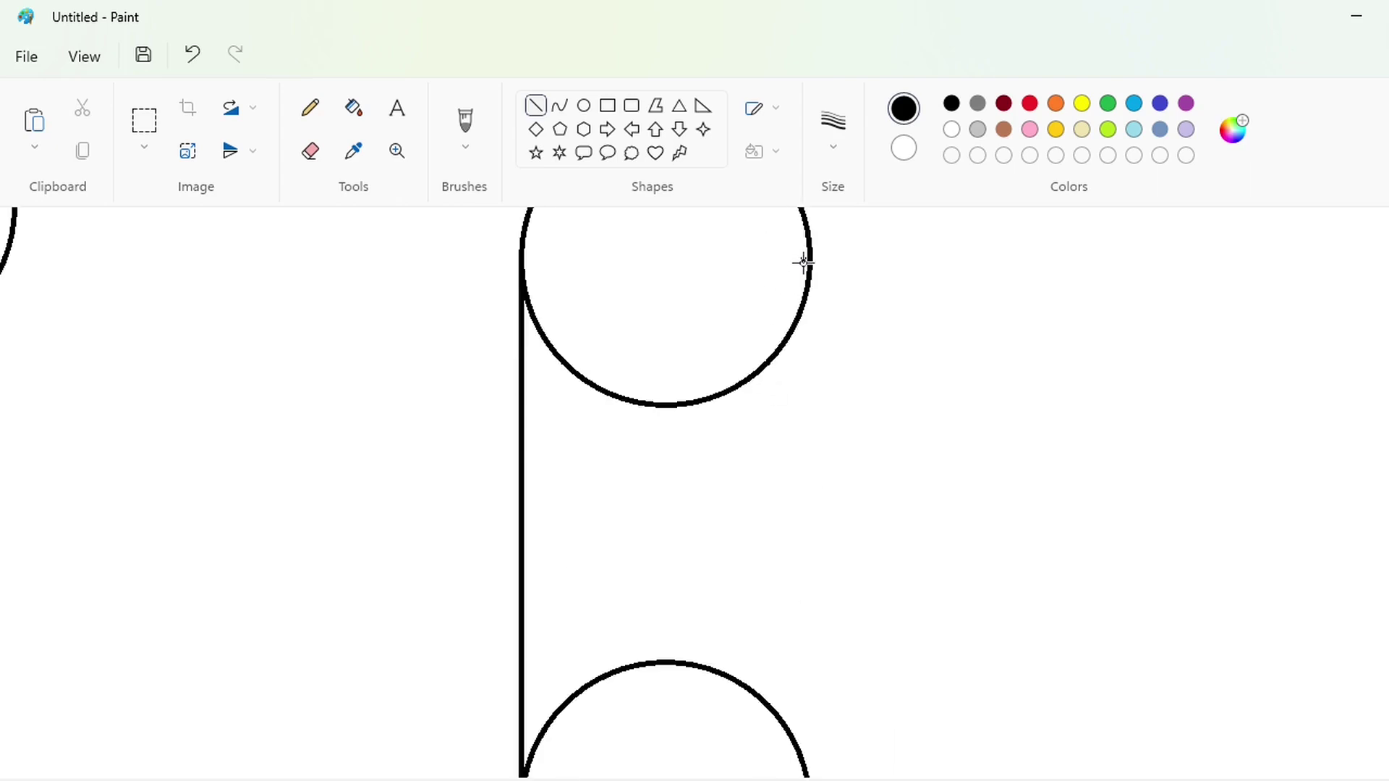
- Draw a matching vertical black line joining the two circles' right edges
drag(803, 260, 803, 769)
key(Right)
key(Right)
key(Right)
key(Right)
key(Right)
scroll(788, 638, down, 2)
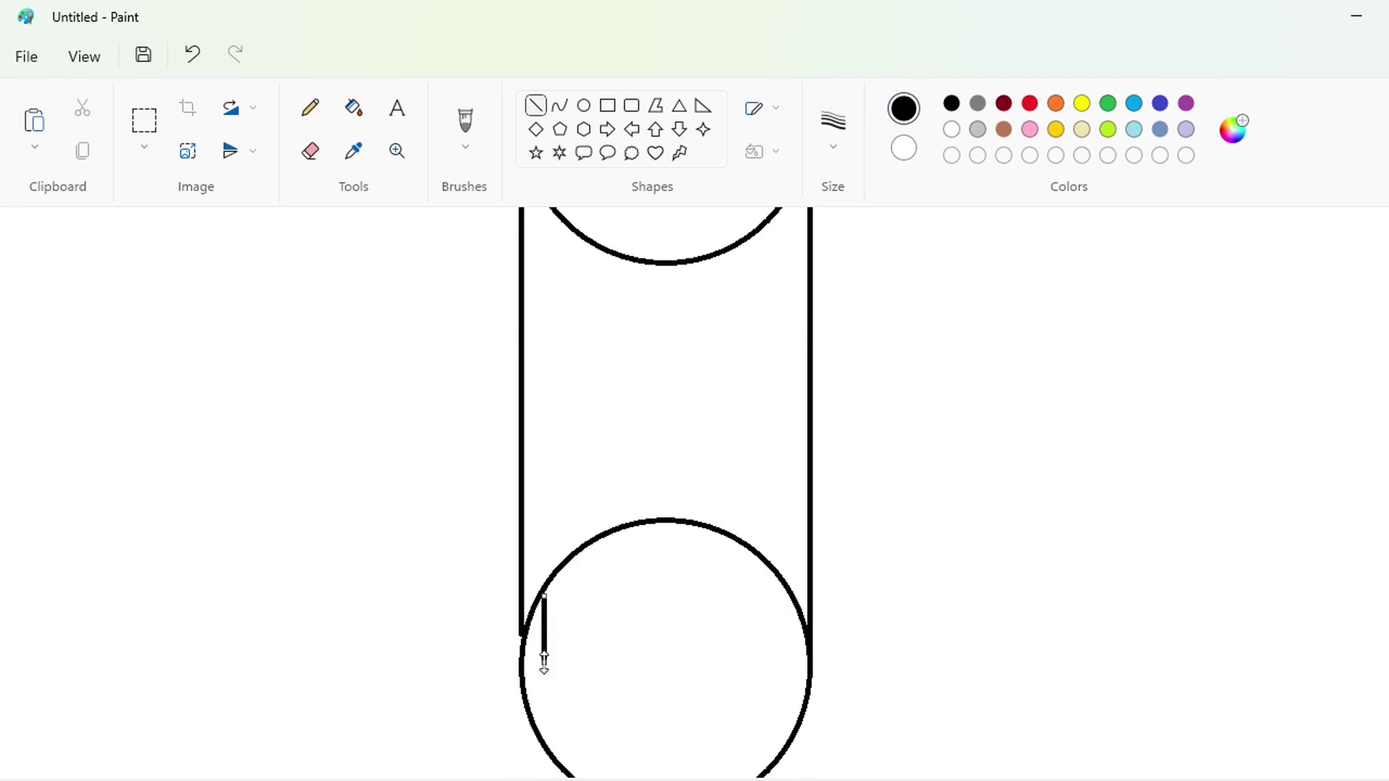
- Add a short vertical line that extends the left side line down to the lower circle's left edge
key(Left)
key(Left)
key(Left)
key(Left)
key(Left)
key(Left)
key(Left)
key(Left)
key(Left)
key(Left)
key(Left)
key(Left)
key(Left)
key(Left)
key(Left)
- Fill the upper circle, the middle section and the lower circle with black to form a solid rounded stem
click(1244, 779)
click(357, 111)
click(616, 355)
click(616, 499)
click(617, 615)
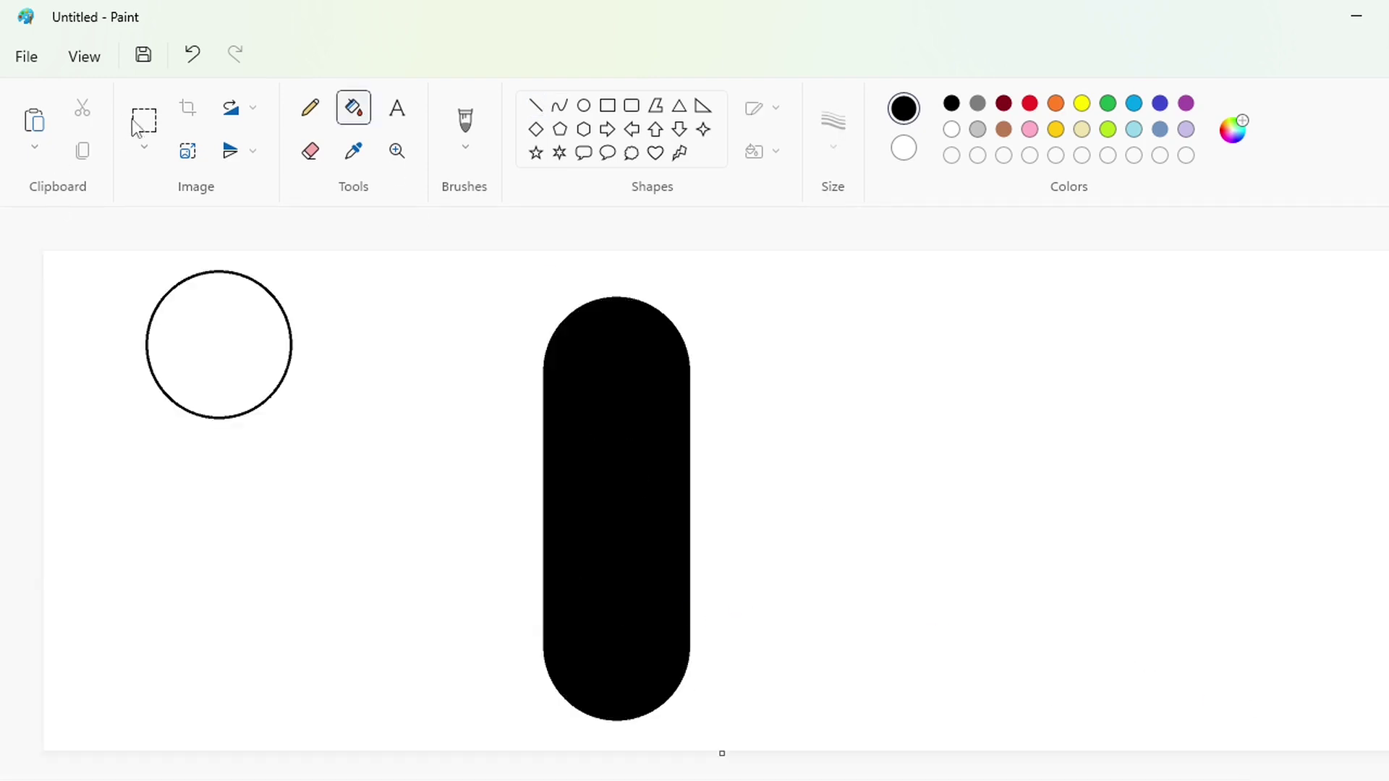
- Copy the spare outlined circle and place the duplicate to the right of the black stem's upper part
drag(81, 255, 358, 496)
key(ctrl+c)
click(819, 621)
key(ctrl+v)
drag(177, 356, 801, 447)
click(1180, 651)
- Draw a horizontal purple guide line touching the bottom of the stem and extending to its right
click(1343, 779)
drag(651, 780, 1040, 780)
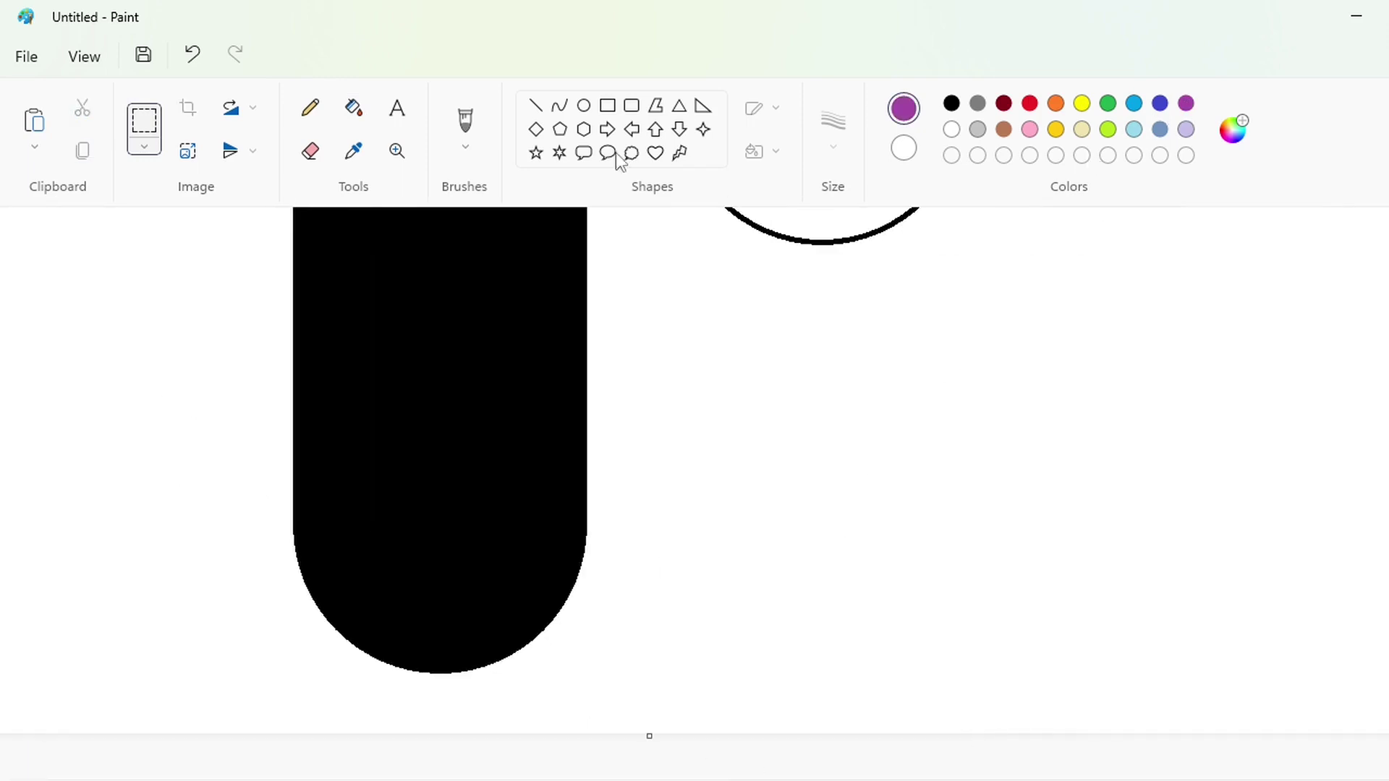
click(536, 105)
drag(311, 682, 1109, 681)
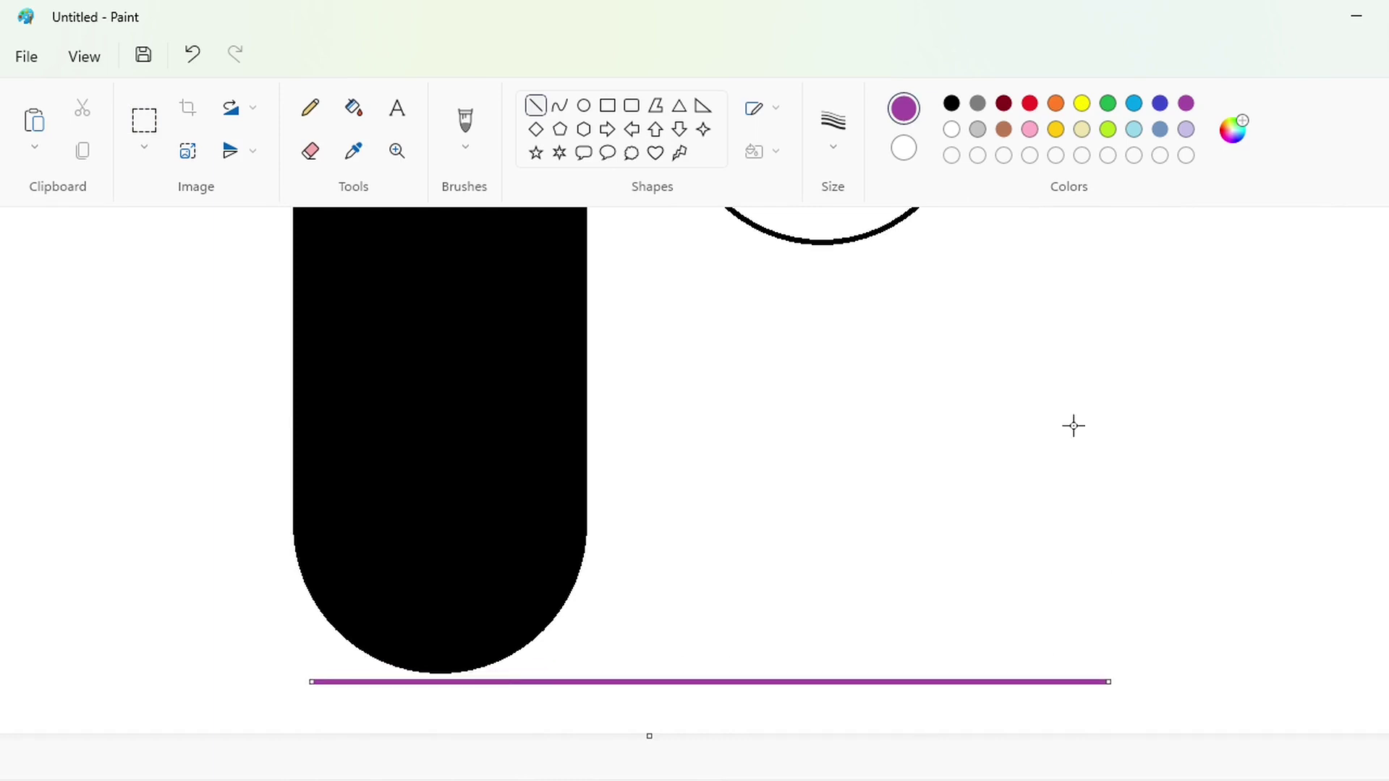
key(Up)
key(Up)
key(Up)
key(Up)
key(Up)
click(1074, 426)
- Paste another circle and align it directly below the one right of the stem, resting on the purple guide line
key(ctrl+v)
scroll(425, 557, up, 2)
drag(425, 558, 924, 334)
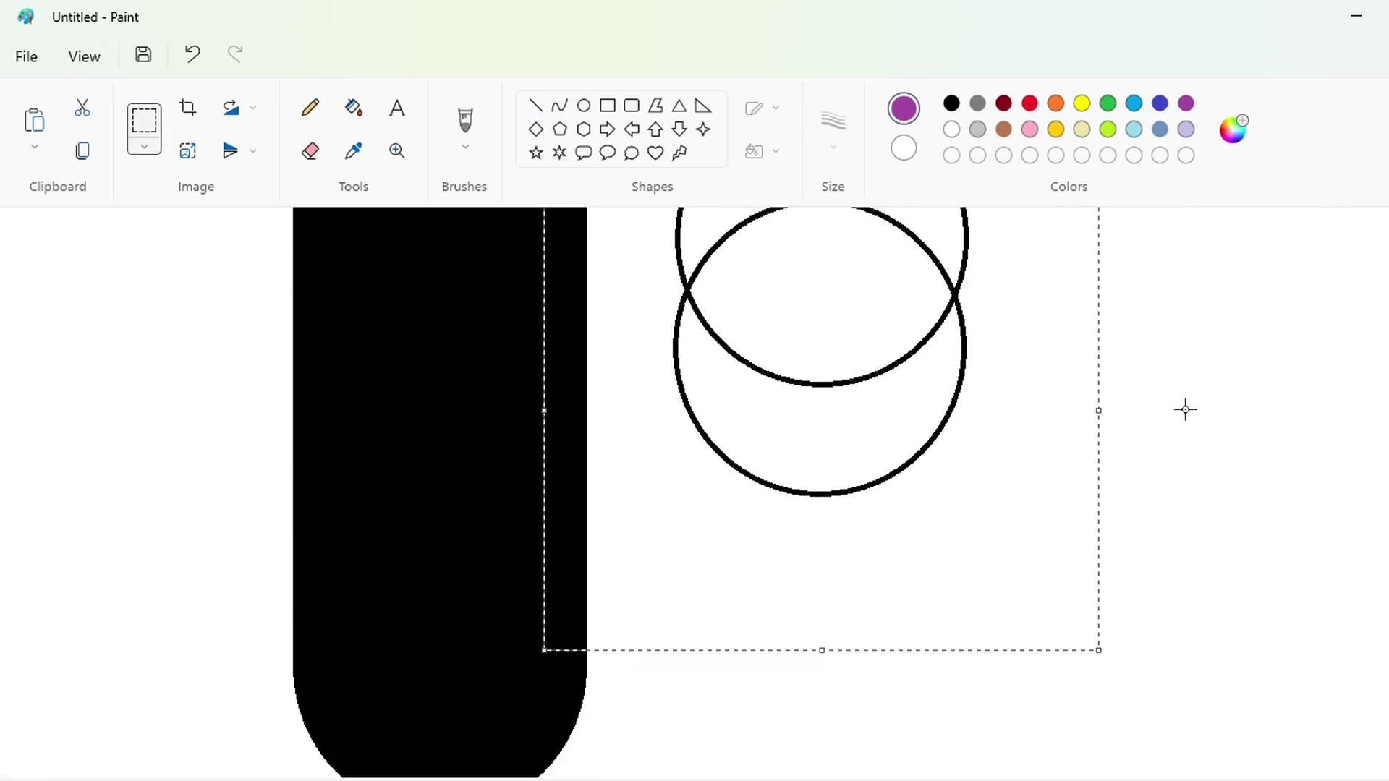
key(Up)
key(Up)
key(Up)
key(Up)
key(Up)
key(Up)
key(Up)
key(Up)
key(Up)
key(Up)
key(Up)
key(Up)
key(Up)
key(Up)
key(Up)
key(Up)
key(Up)
key(Up)
key(Up)
key(Up)
key(Right)
scroll(1179, 509, down, 2)
key(Down)
key(Down)
key(Down)
key(Down)
key(Down)
key(Down)
key(Down)
key(Down)
key(Down)
key(Down)
key(Down)
key(Down)
key(Down)
key(Down)
key(Down)
key(Down)
key(Down)
key(Down)
key(Down)
key(Down)
key(Down)
key(Down)
key(Down)
key(Down)
key(Down)
key(Down)
key(Down)
key(Down)
key(Down)
key(Down)
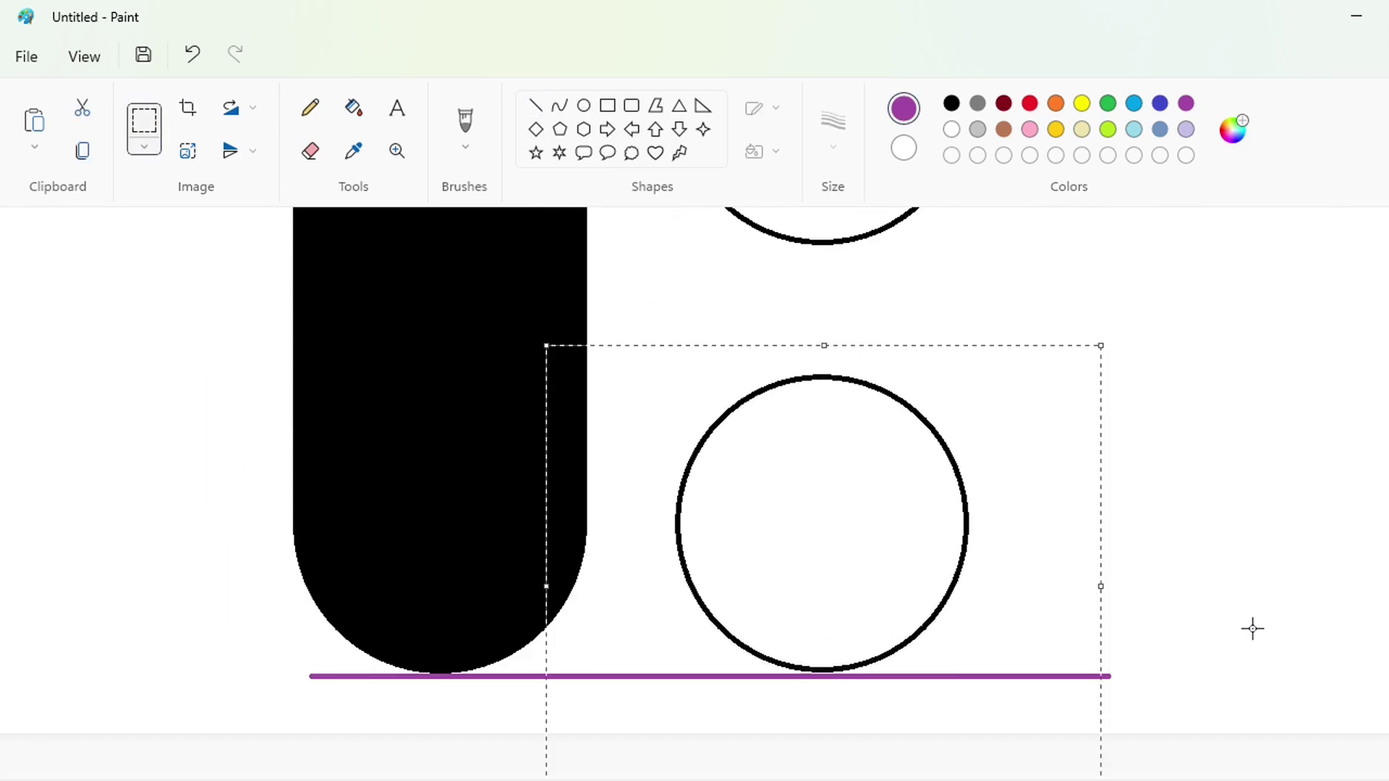
click(1254, 630)
- Draw a black diagonal line sloping down from the upper circle toward the stem, and move it to the empty area on the right
scroll(1267, 733, up, 3)
click(536, 107)
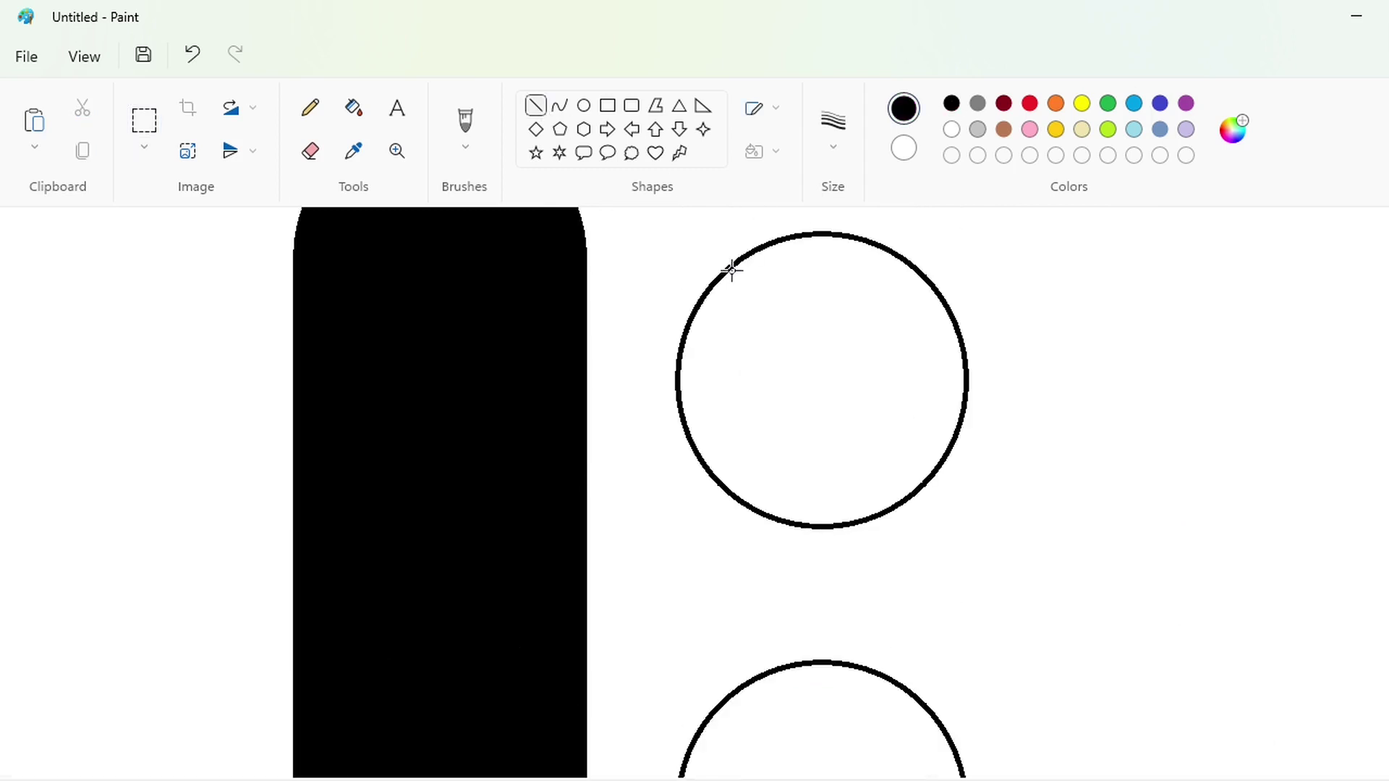
drag(732, 270, 536, 436)
drag(622, 372, 1173, 388)
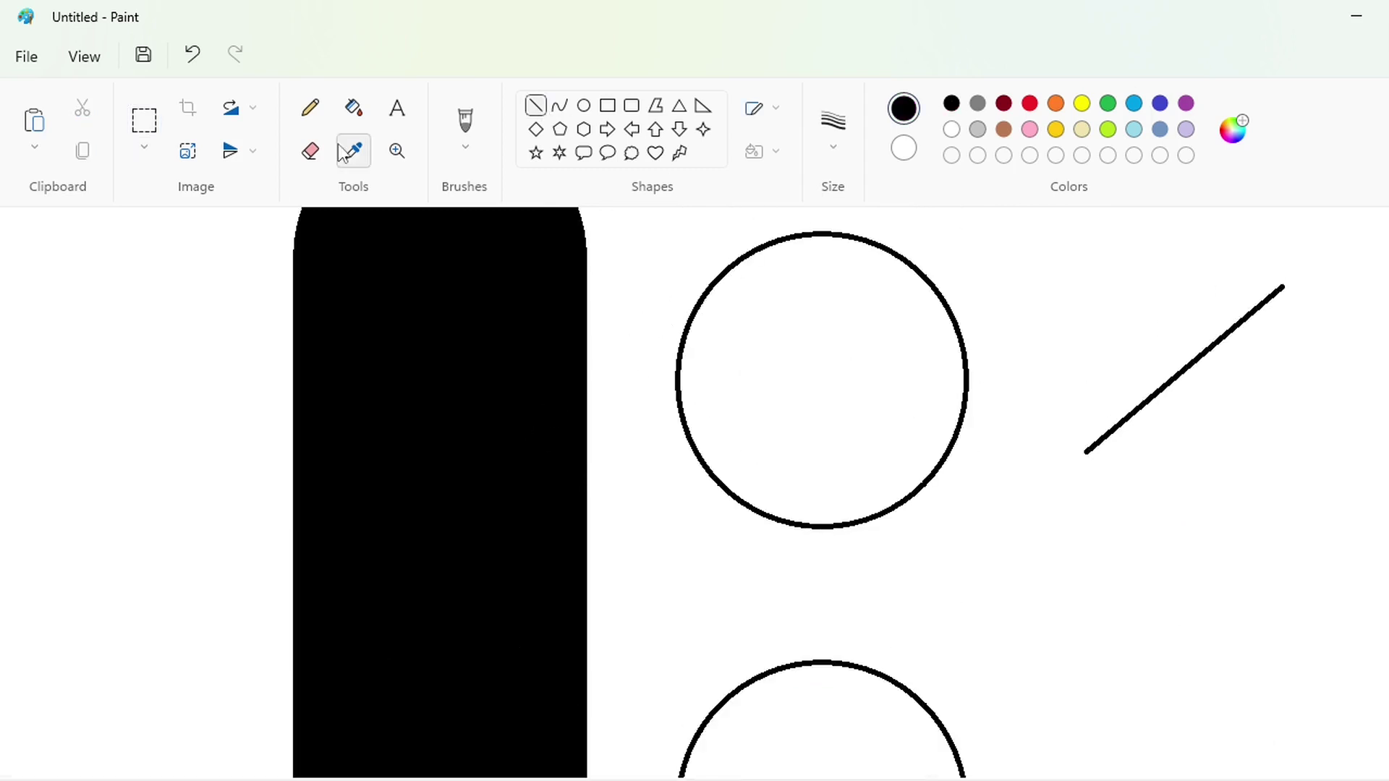
- Copy the diagonal line and place the duplicate from the stem to the upper-left edge of the upper circle
click(144, 121)
drag(1347, 232, 1033, 529)
key(ctrl+c)
key(ctrl+v)
drag(311, 397, 756, 351)
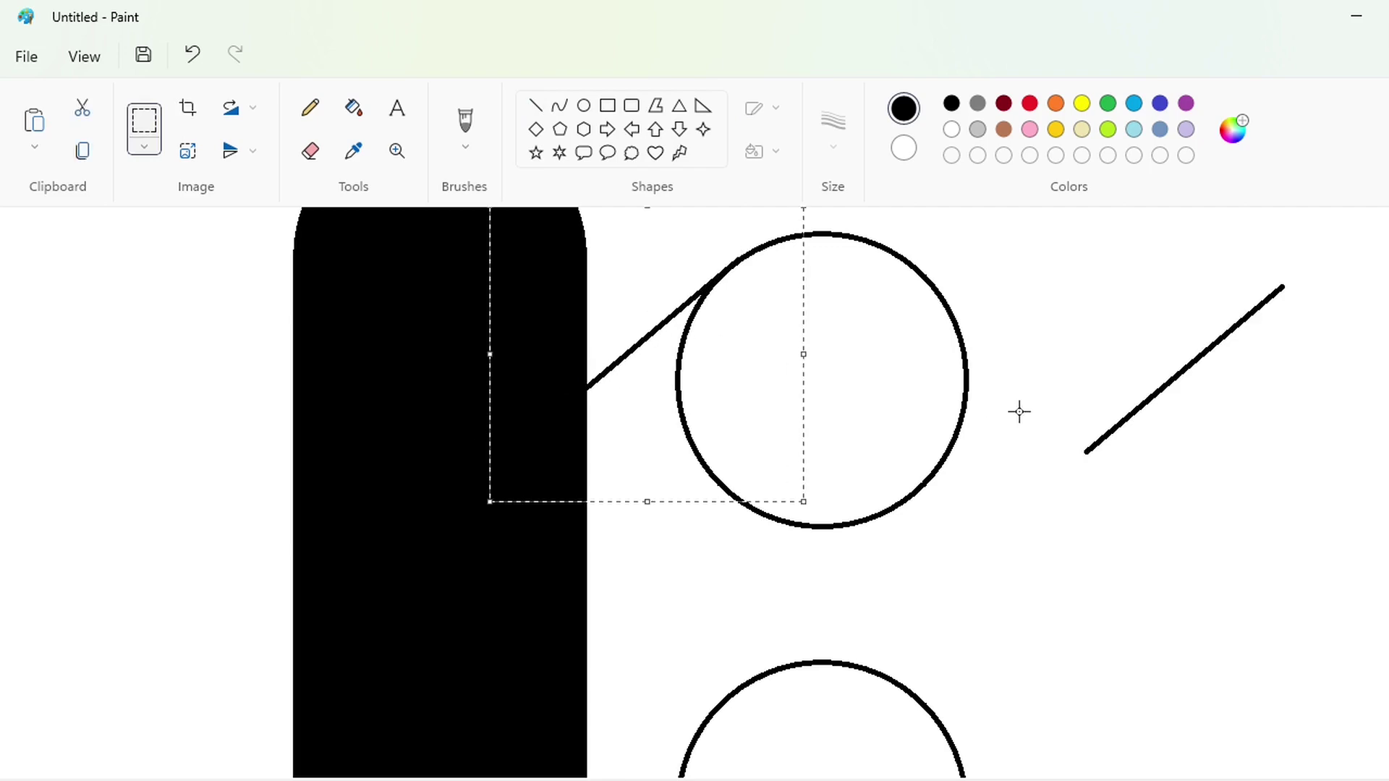
- Paste another diagonal line and place it tangent to the lower-right edge of the upper circle
click(992, 472)
key(ctrl+v)
drag(289, 384, 896, 583)
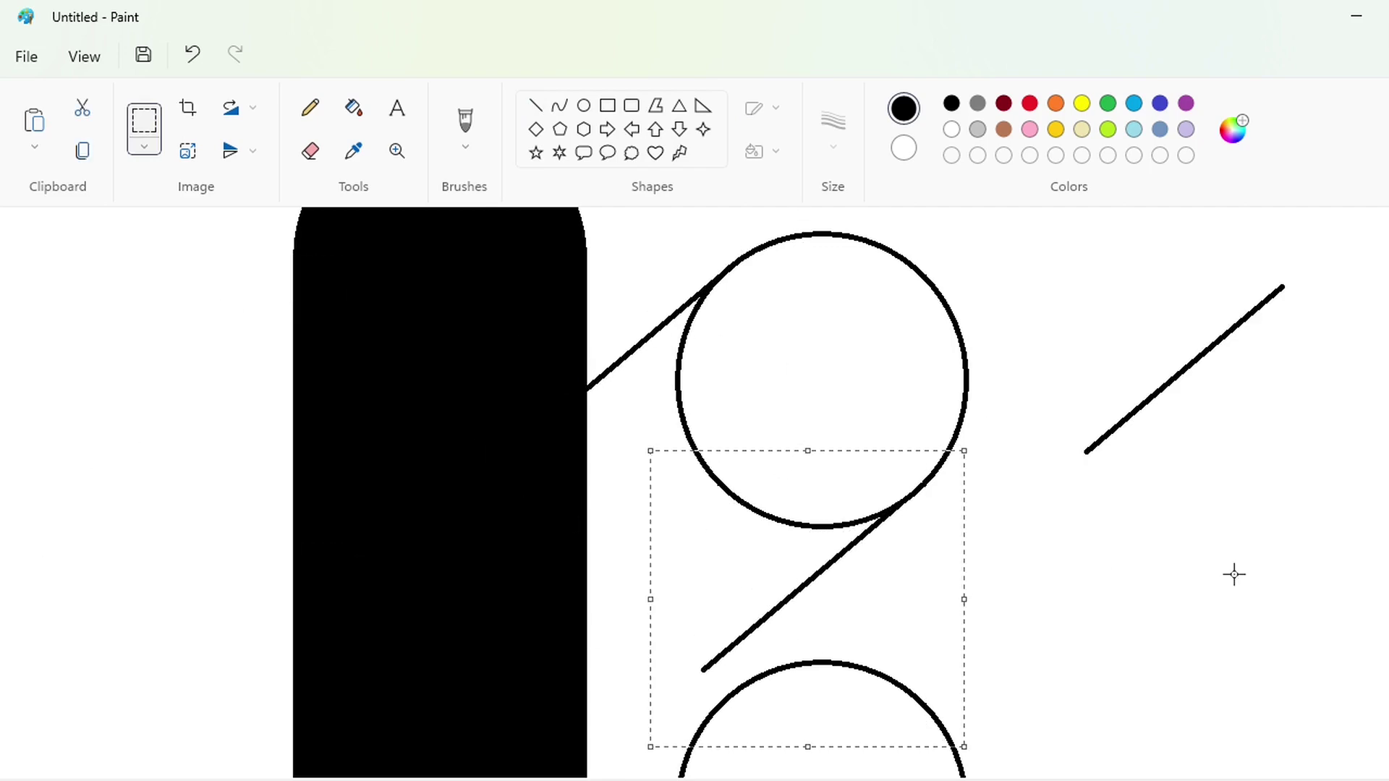
click(1234, 574)
- Paste the diagonal line, flip it vertically and place it from the stem to the lower-left edge of the lower circle
scroll(1234, 573, down, 4)
key(ctrl+v)
click(238, 151)
click(239, 192)
drag(268, 438, 718, 593)
click(1065, 552)
- Paste the diagonal line, flip it horizontally and place it tangent to the upper-right edge of the lower circle, crossing the upper diagonal
key(ctrl+z)
click(239, 150)
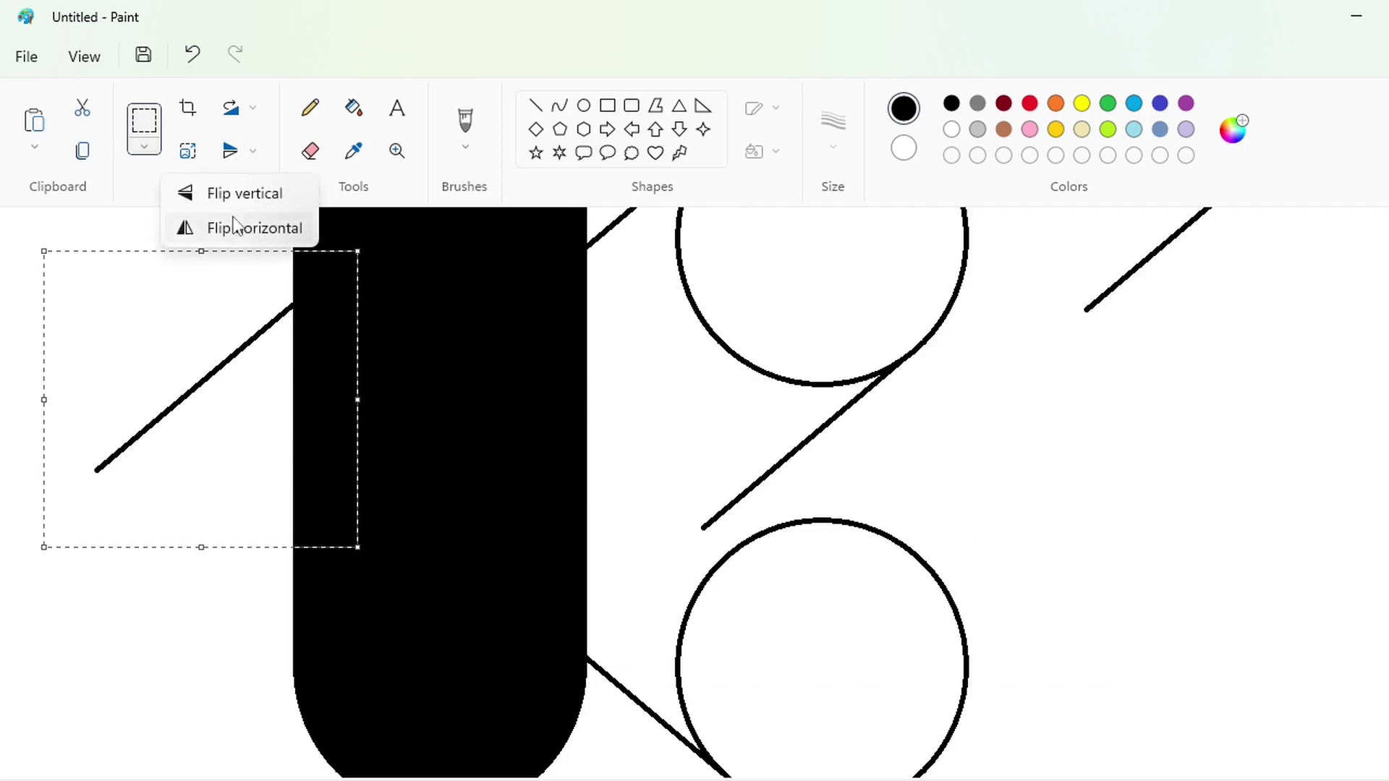
click(236, 225)
drag(222, 379, 854, 443)
key(Left)
key(Left)
key(Left)
key(Left)
click(1176, 547)
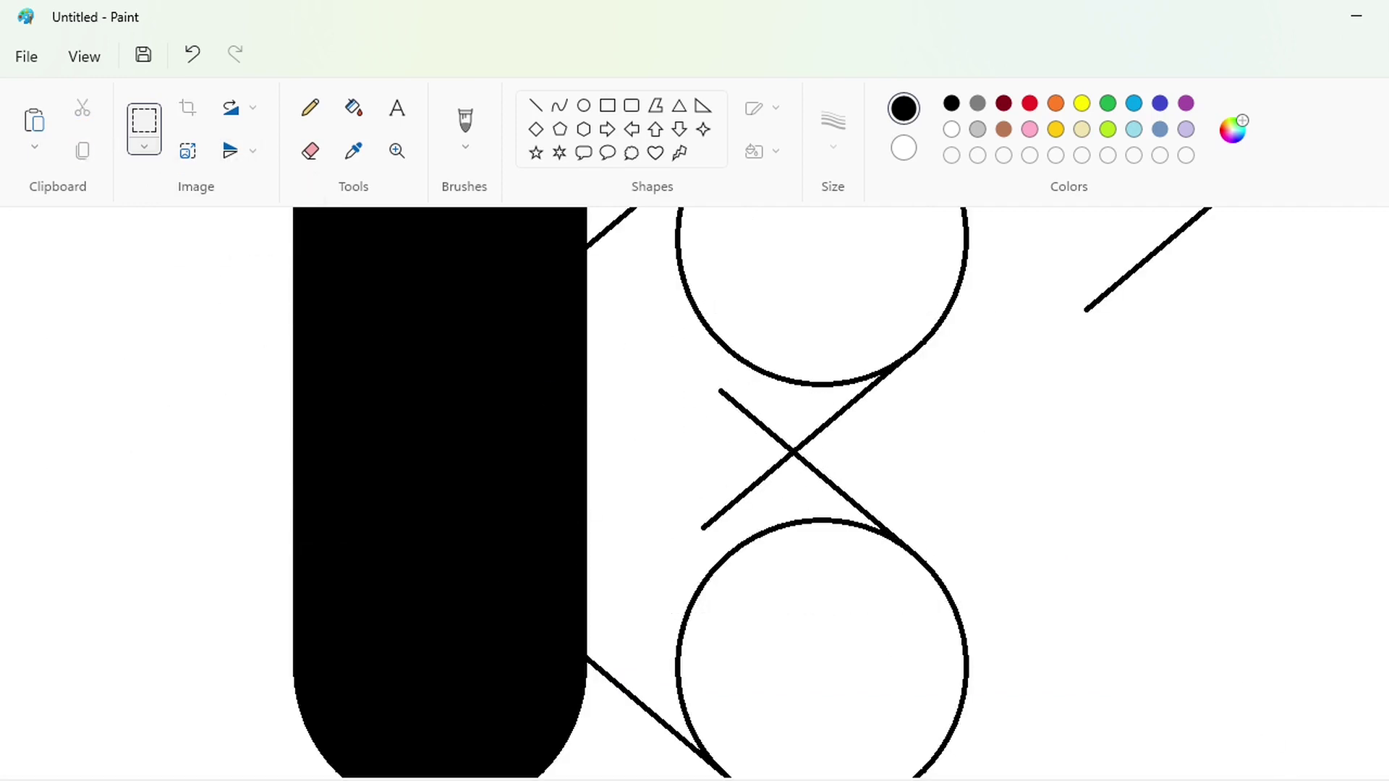
- Fill both circles and the area between the diagonals and the stem with black to complete the letter K
scroll(1176, 547, down, 1)
click(353, 108)
click(803, 441)
click(703, 513)
click(808, 647)
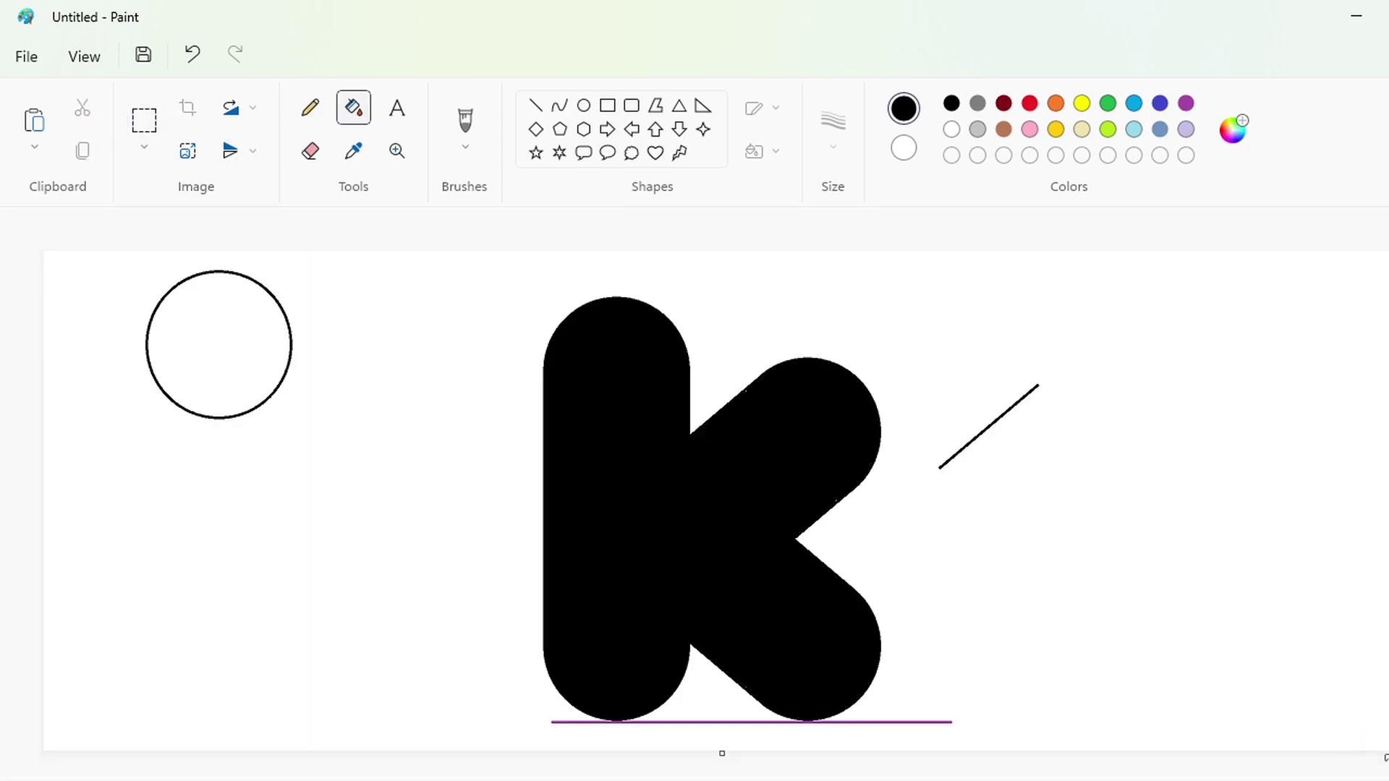
- Touch up the stray white pixels along the edges of the K's diagonal arms with the black Pencil
scroll(1016, 677, up, 2)
click(310, 109)
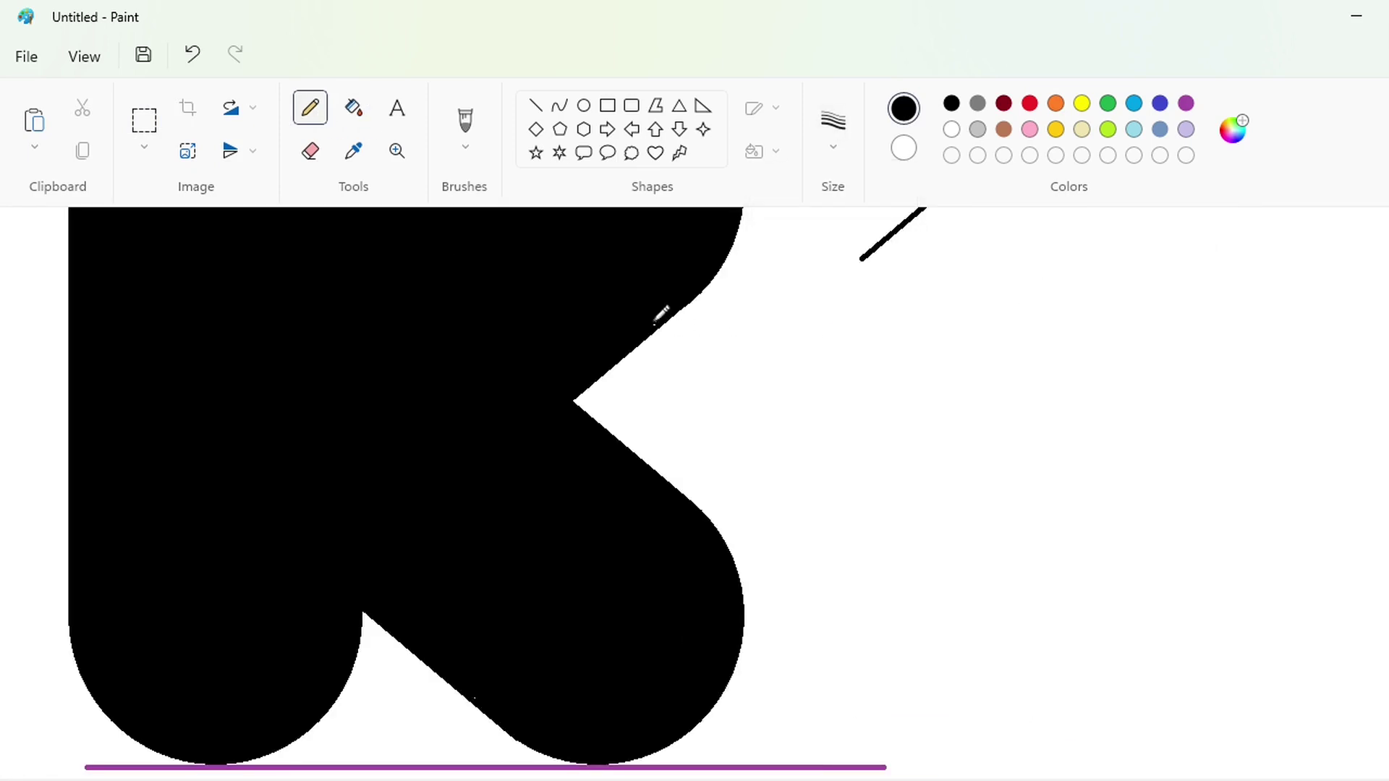
scroll(480, 687, up, 5)
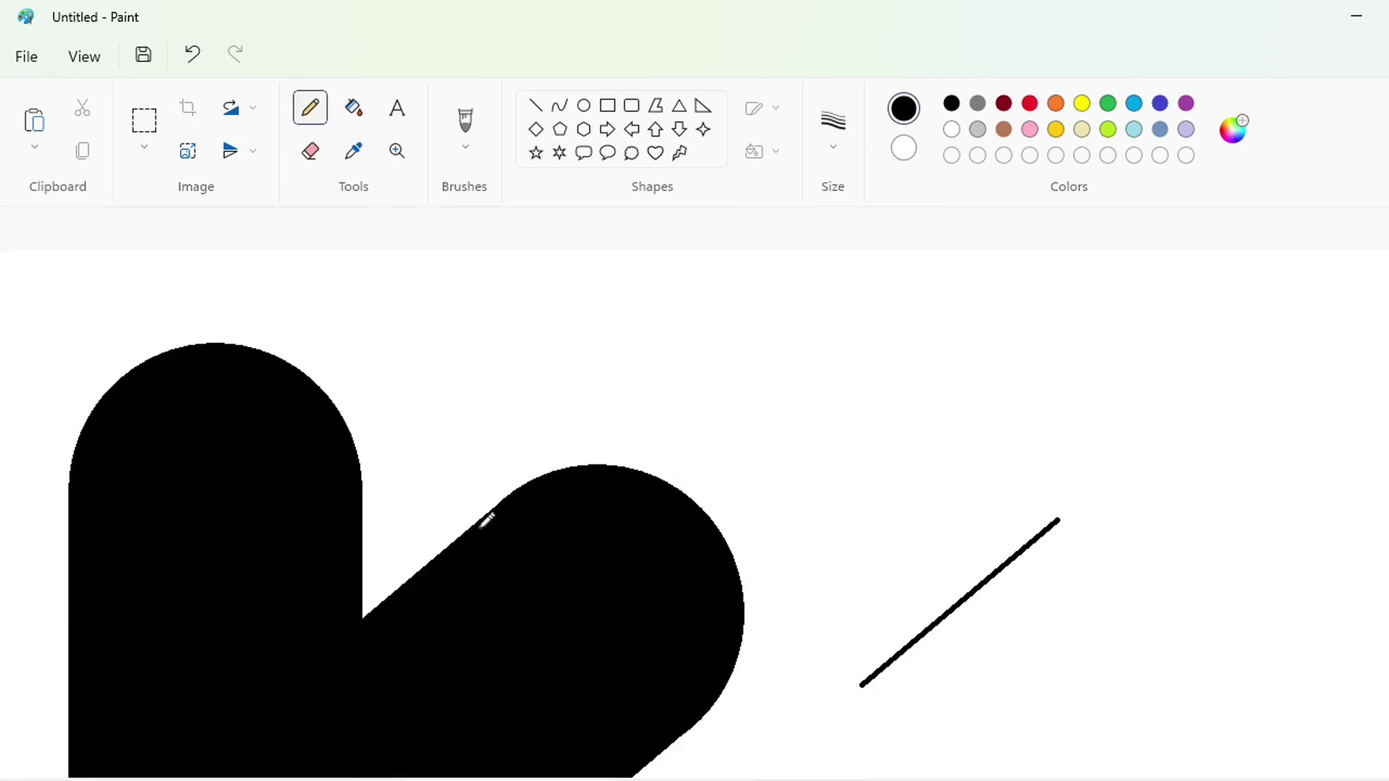
- Draw a purple circle slightly smaller than the stem's rounded end and place it in the empty area above the spare diagonal line
scroll(753, 598, left, 3)
click(584, 105)
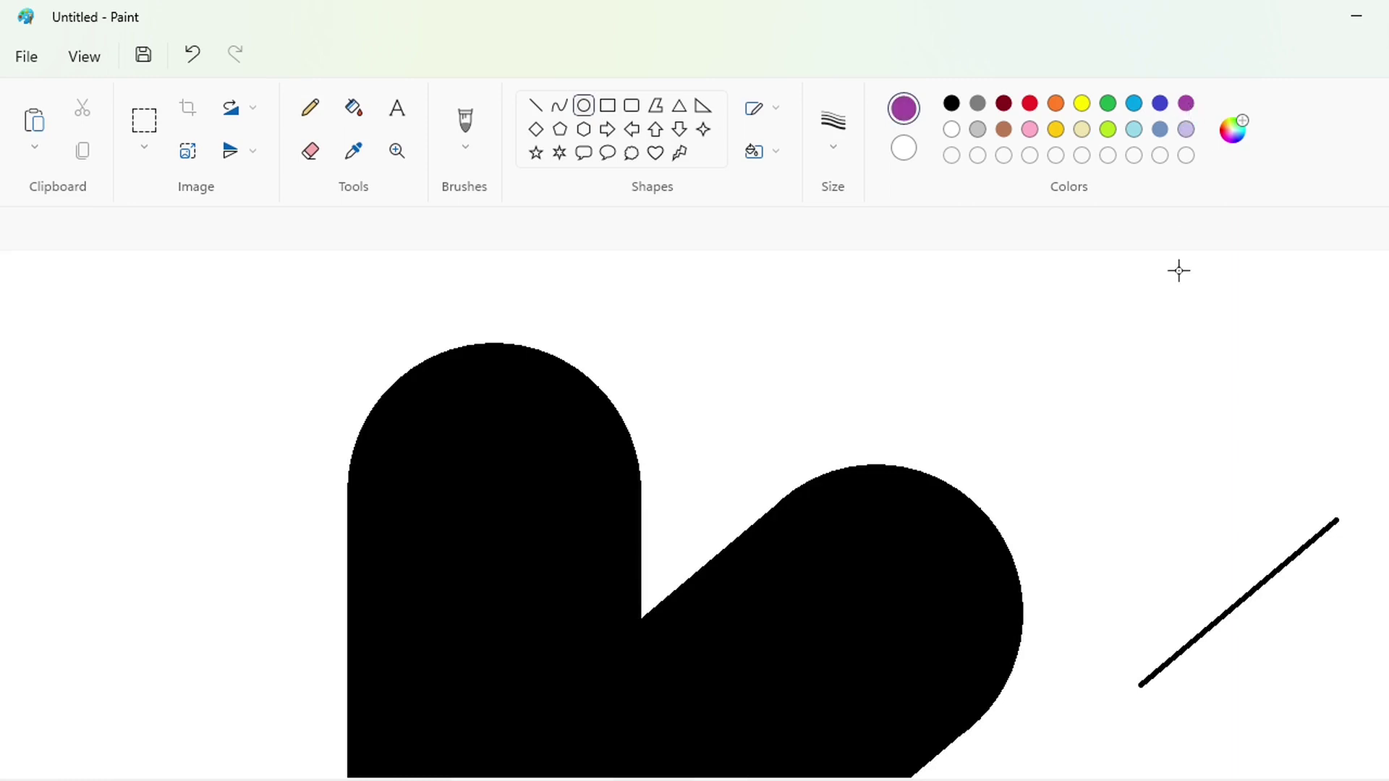
scroll(673, 371, down, 1)
drag(385, 351, 601, 559)
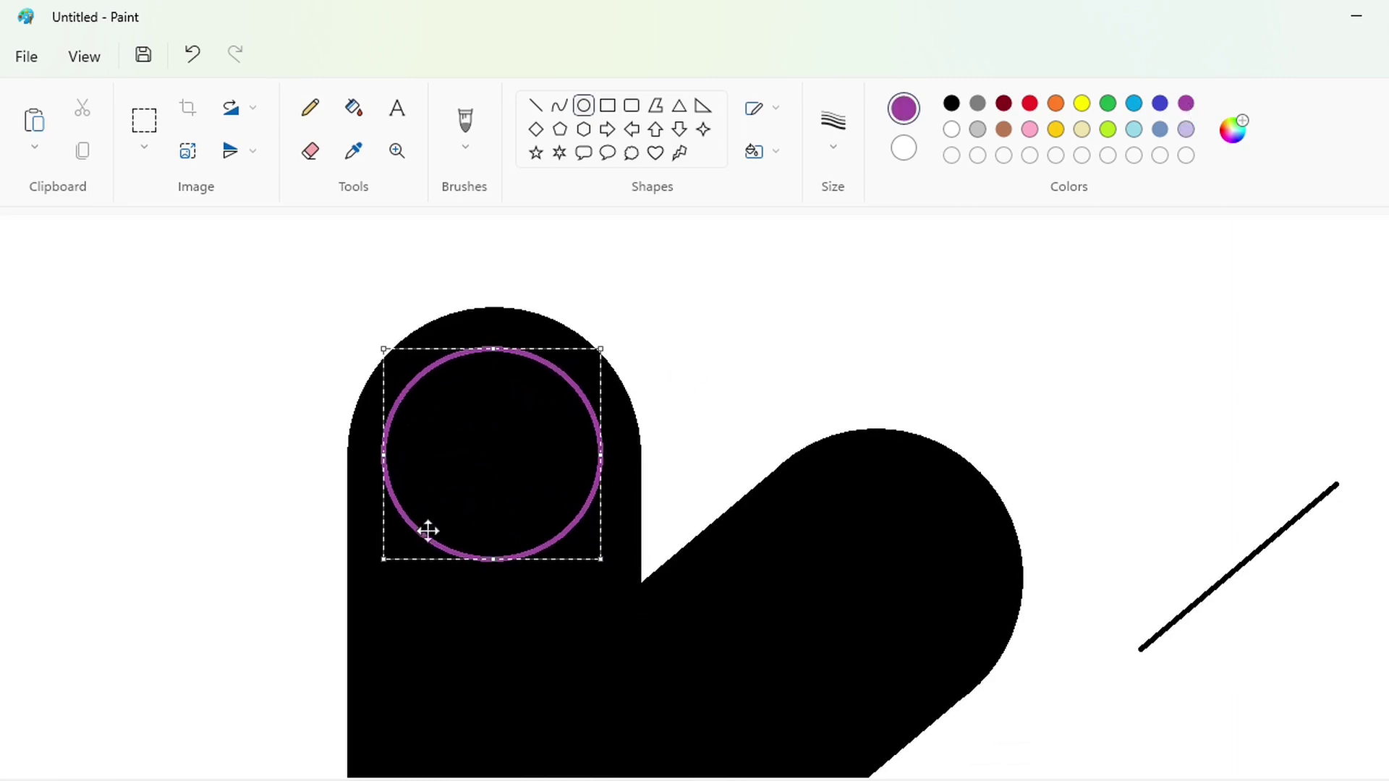
drag(384, 559, 382, 567)
drag(502, 490, 1254, 376)
click(670, 333)
- Copy the purple circle and centre the pasted copy inside the rounded top of the K's stem
click(144, 121)
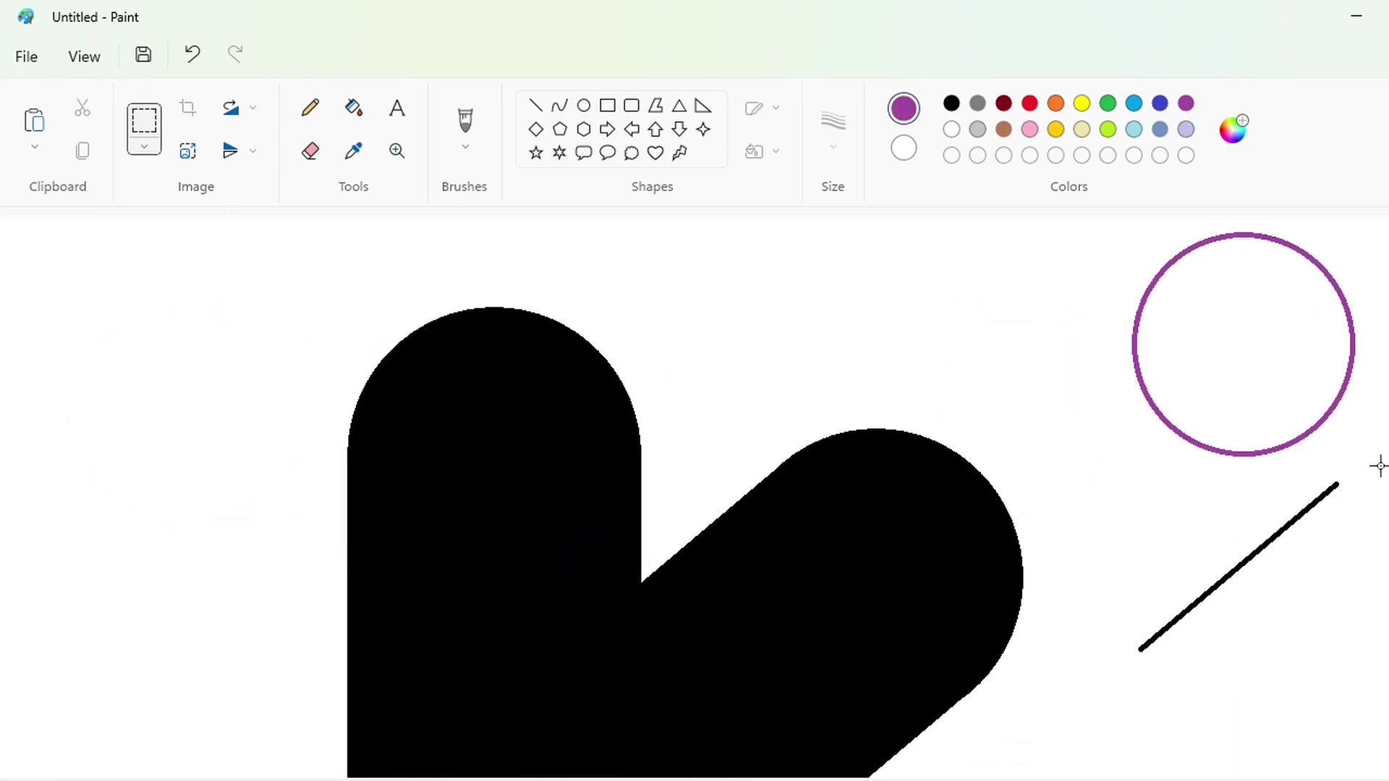
drag(1384, 466, 1032, 186)
key(ctrl+c)
key(ctrl+v)
drag(183, 330, 454, 441)
key(Down)
click(959, 489)
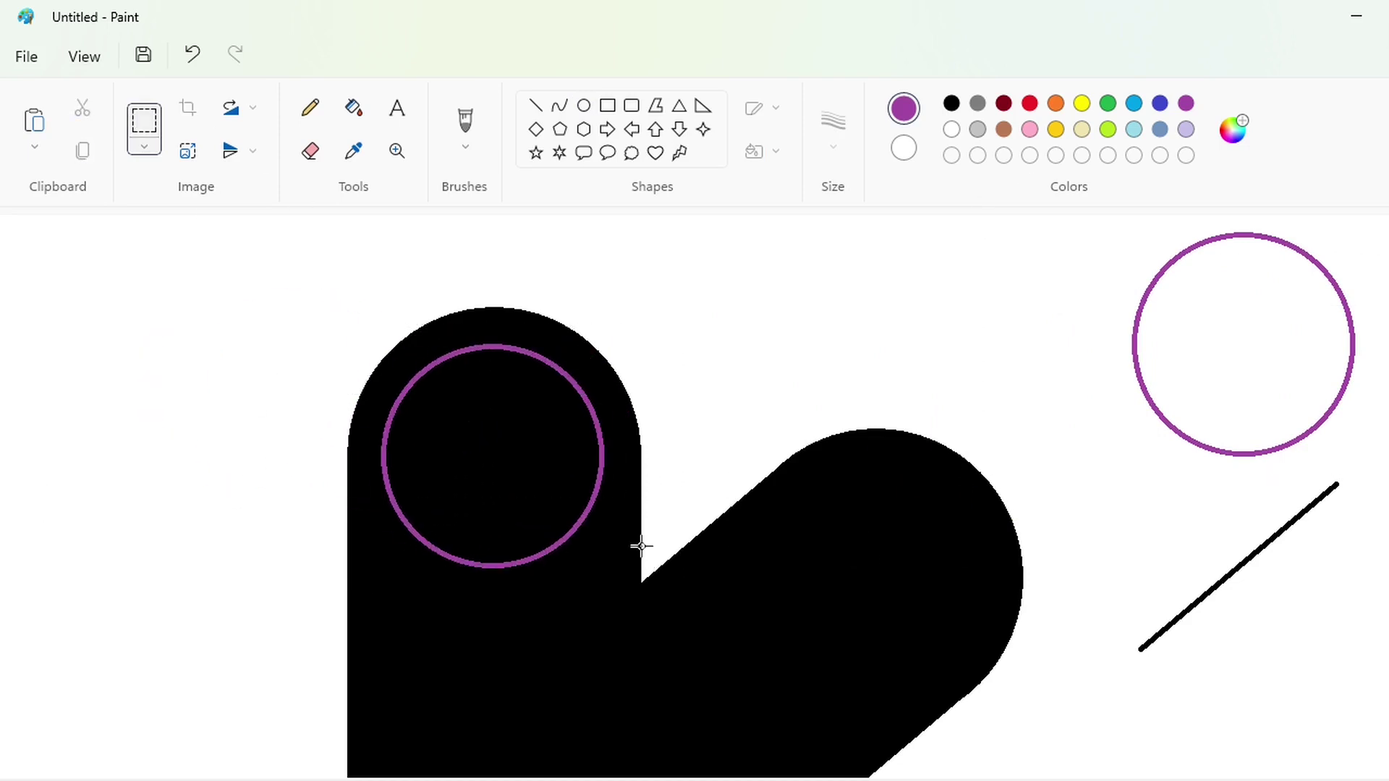
- Copy the stem's rounded top with its purple circle, flip the pasted copy vertically and align it over the stem's rounded bottom
drag(263, 284, 263, 284)
key(ctrl+c)
scroll(965, 470, down, 6)
key(ctrl+v)
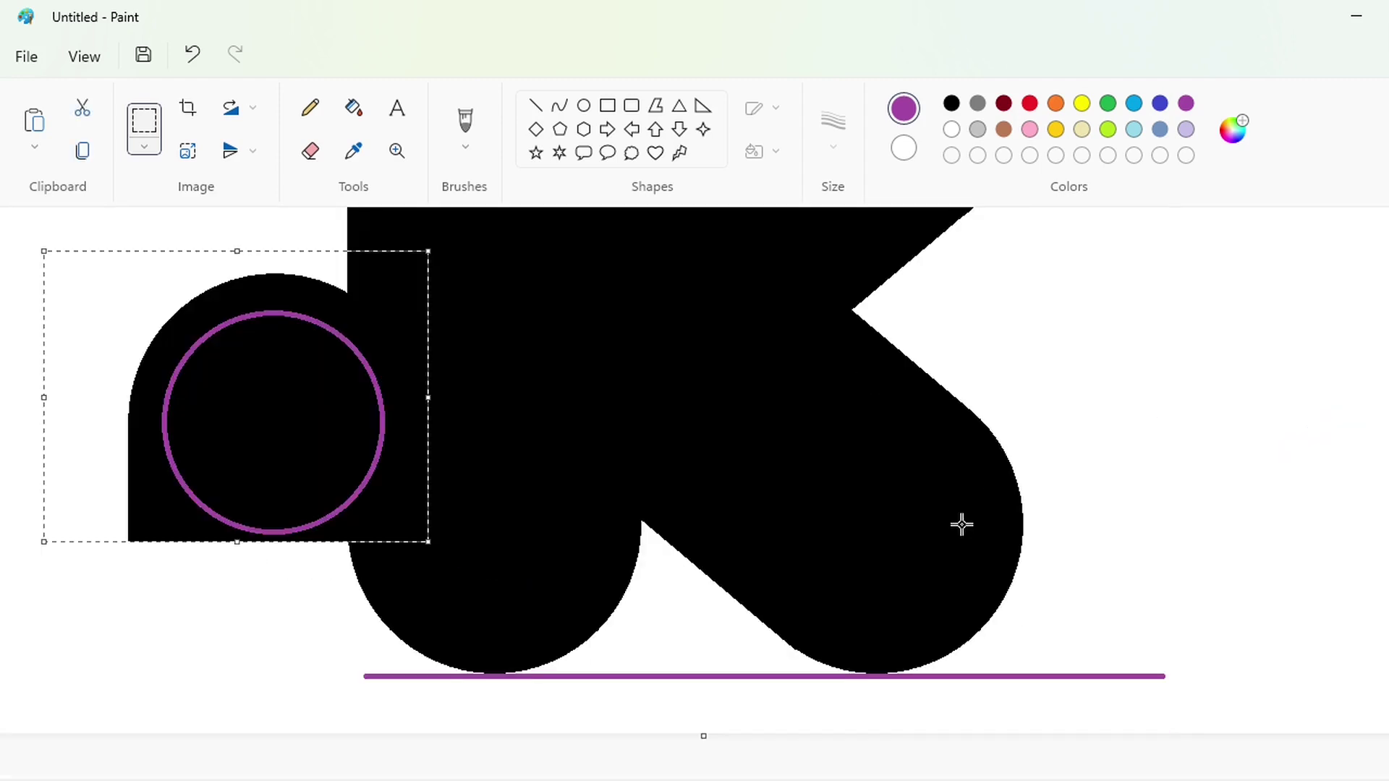
click(239, 152)
click(236, 192)
drag(293, 427, 469, 579)
key(Right)
key(Right)
key(Right)
key(Right)
key(Right)
key(Right)
key(Right)
key(Right)
key(Right)
key(Right)
key(Right)
key(Right)
key(Right)
key(Right)
key(Right)
key(Right)
key(Right)
key(Right)
key(Right)
key(Right)
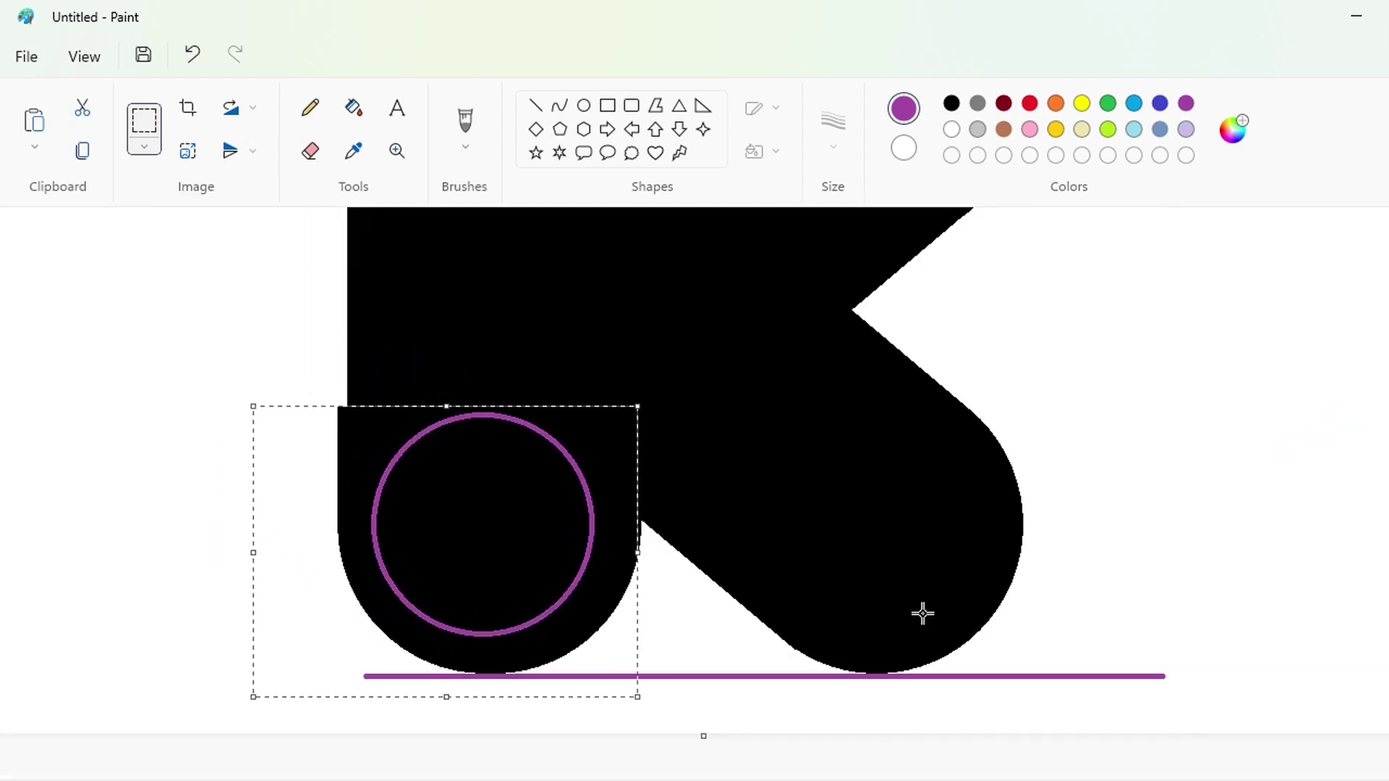
click(922, 614)
- Draw a vertical purple line joining the stem's two purple circles and align it with their left edges
scroll(694, 492, up, 3)
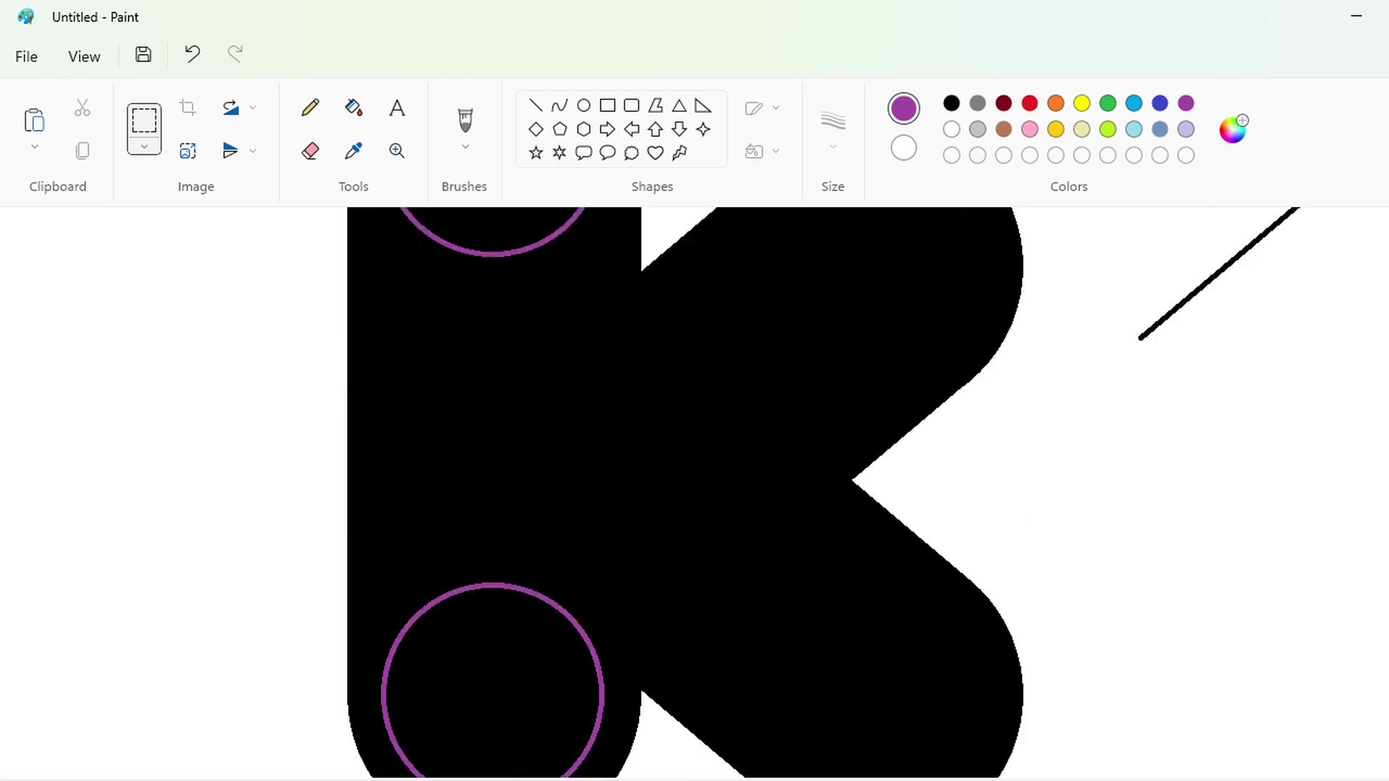
click(535, 106)
drag(401, 391, 400, 775)
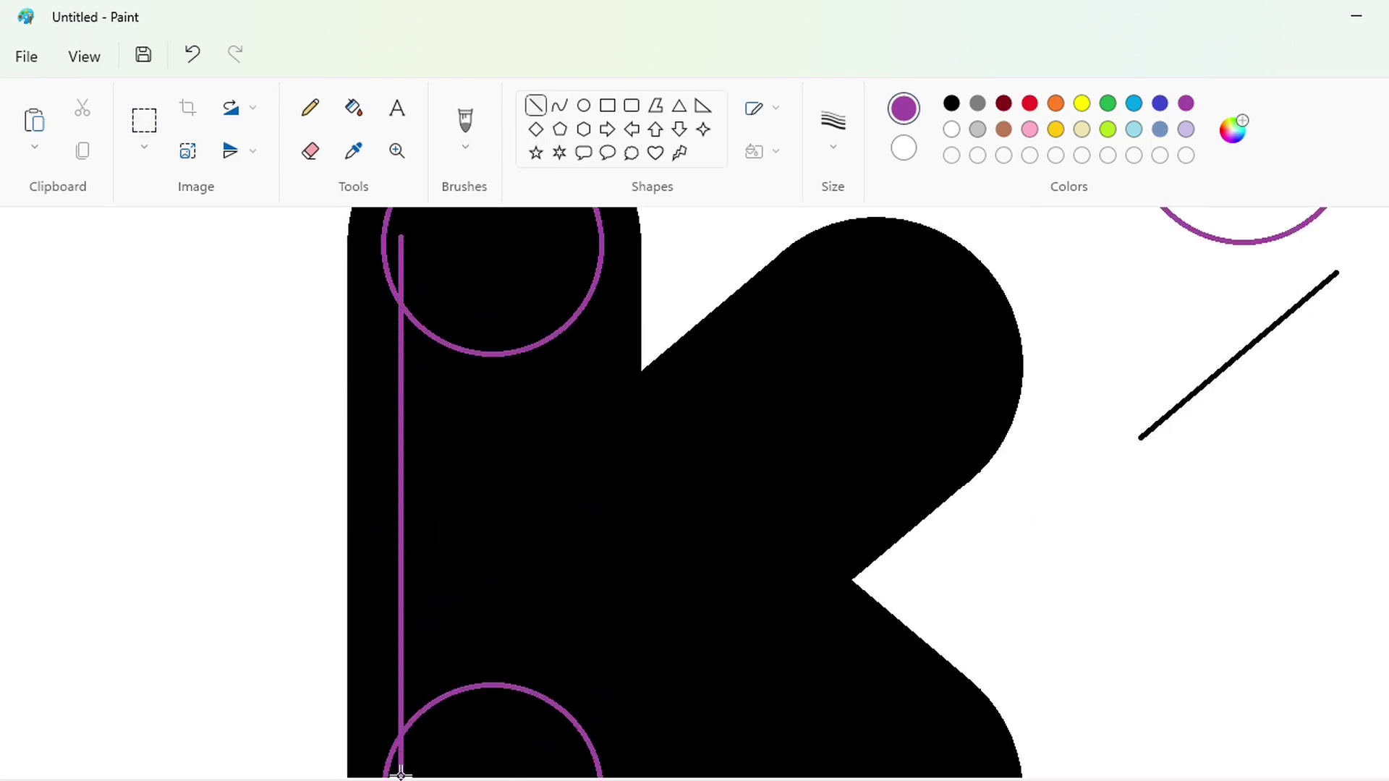
key(Left)
key(Left)
key(Left)
key(Left)
key(Left)
key(Left)
key(Left)
key(Left)
key(Left)
key(Left)
key(Left)
key(Left)
key(Left)
key(Left)
key(Left)
key(Left)
click(661, 695)
- Draw a second vertical purple line between the stem's circles and align it with their right edges
drag(586, 317, 586, 772)
key(Right)
key(Right)
key(Right)
key(Right)
key(Right)
key(Right)
key(Right)
key(Right)
key(Right)
key(Right)
- Fill the area enclosed by the circles and lines inside the stem with purple
scroll(538, 581, down, 3)
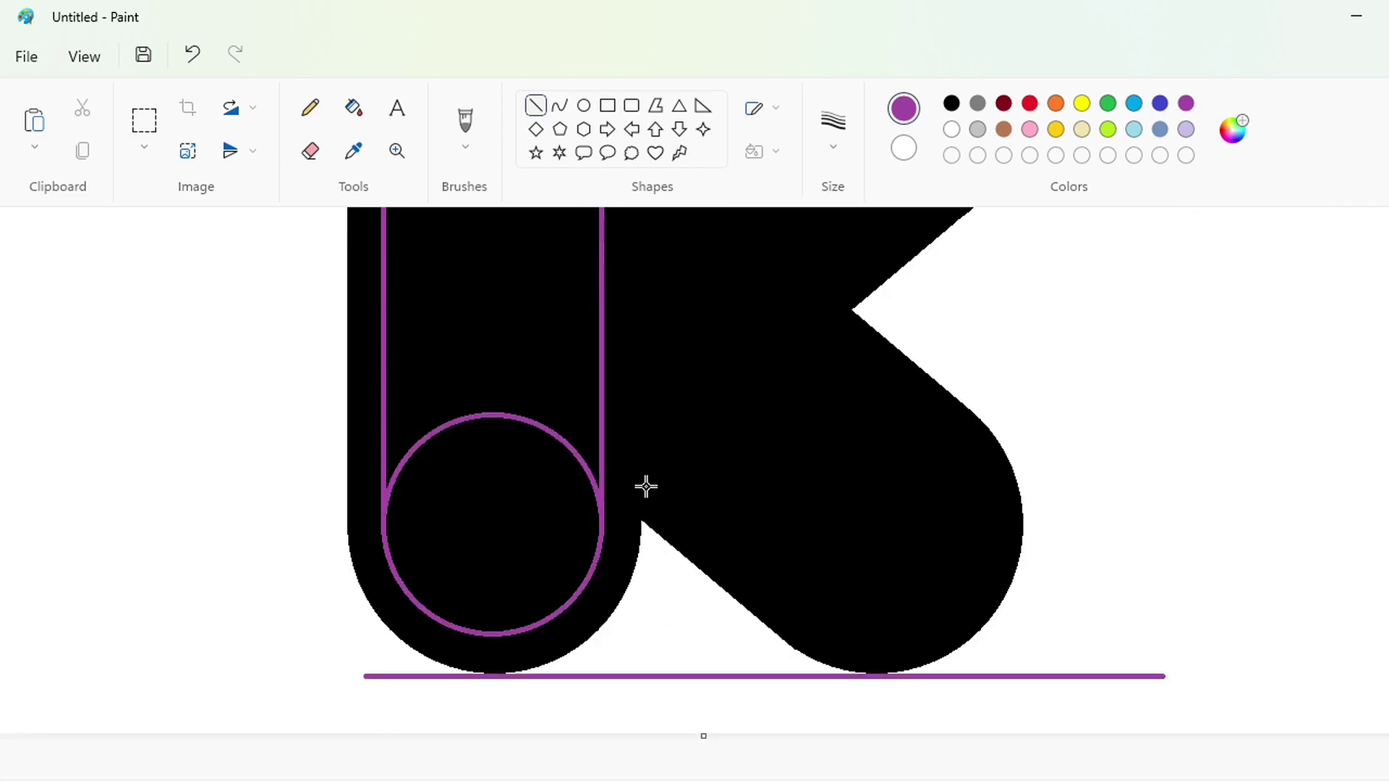
scroll(646, 486, down, 3)
click(354, 107)
click(583, 354)
click(619, 655)
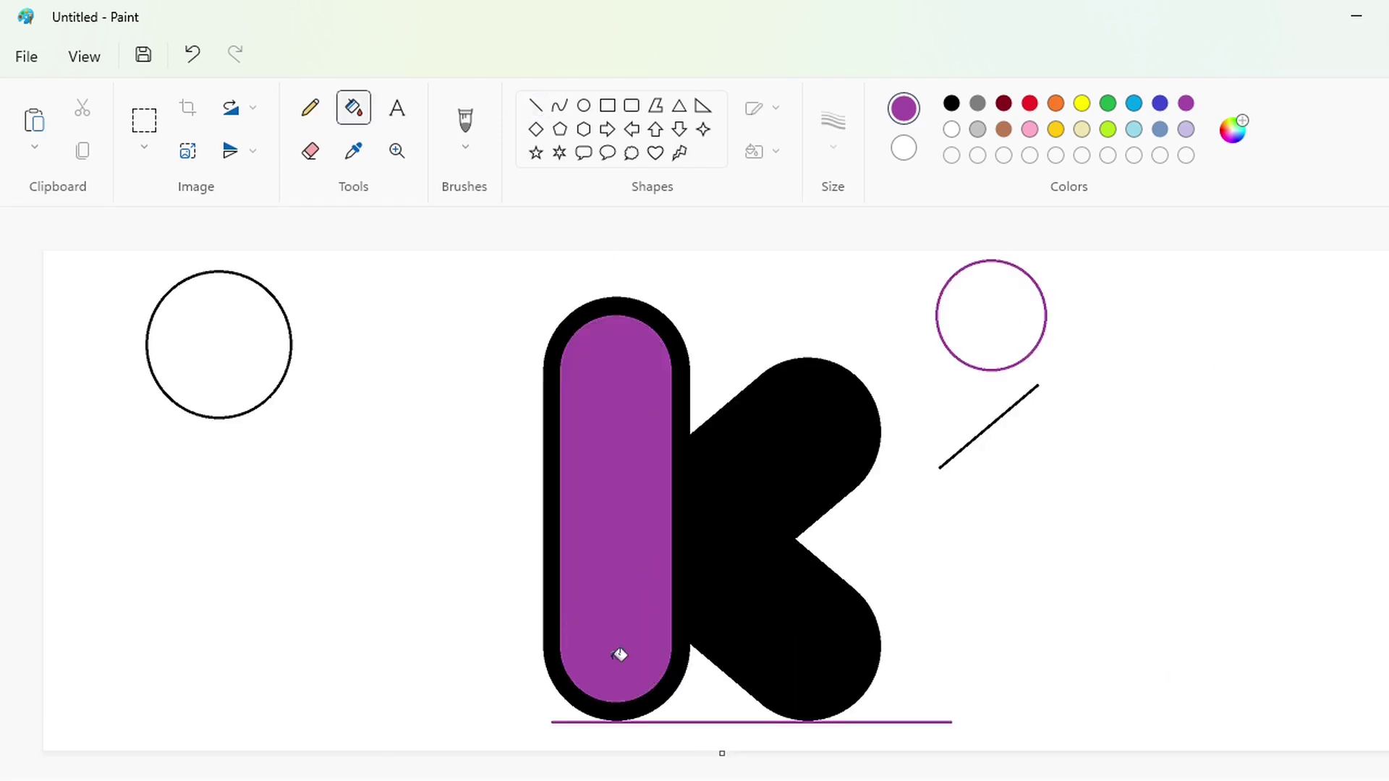
scroll(856, 765, up, 1)
drag(688, 779, 1131, 767)
scroll(608, 362, down, 2)
key(ctrl+v)
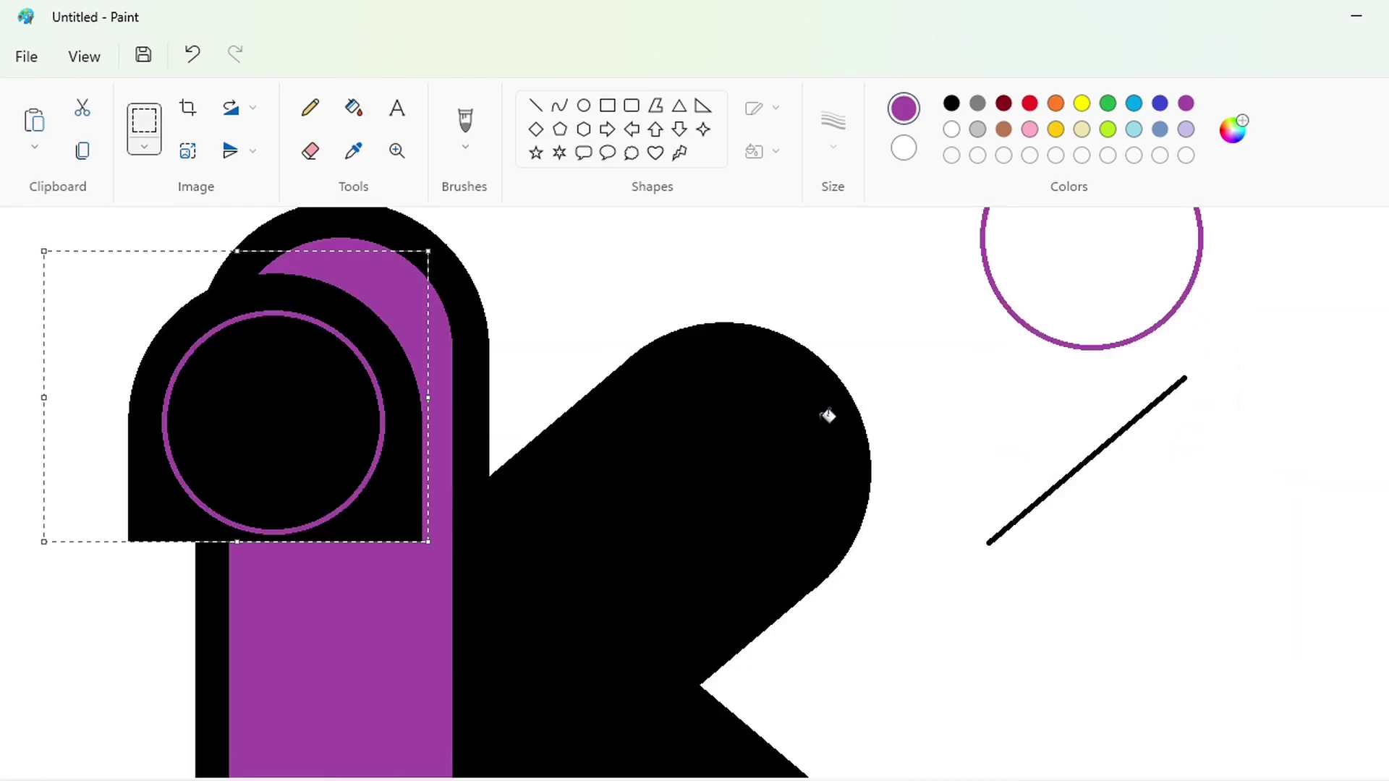
key(ctrl+z)
- Copy the spare purple circle and centre the copy inside the rounded end of the K's upper arm
scroll(1230, 470, up, 2)
drag(1249, 487, 893, 242)
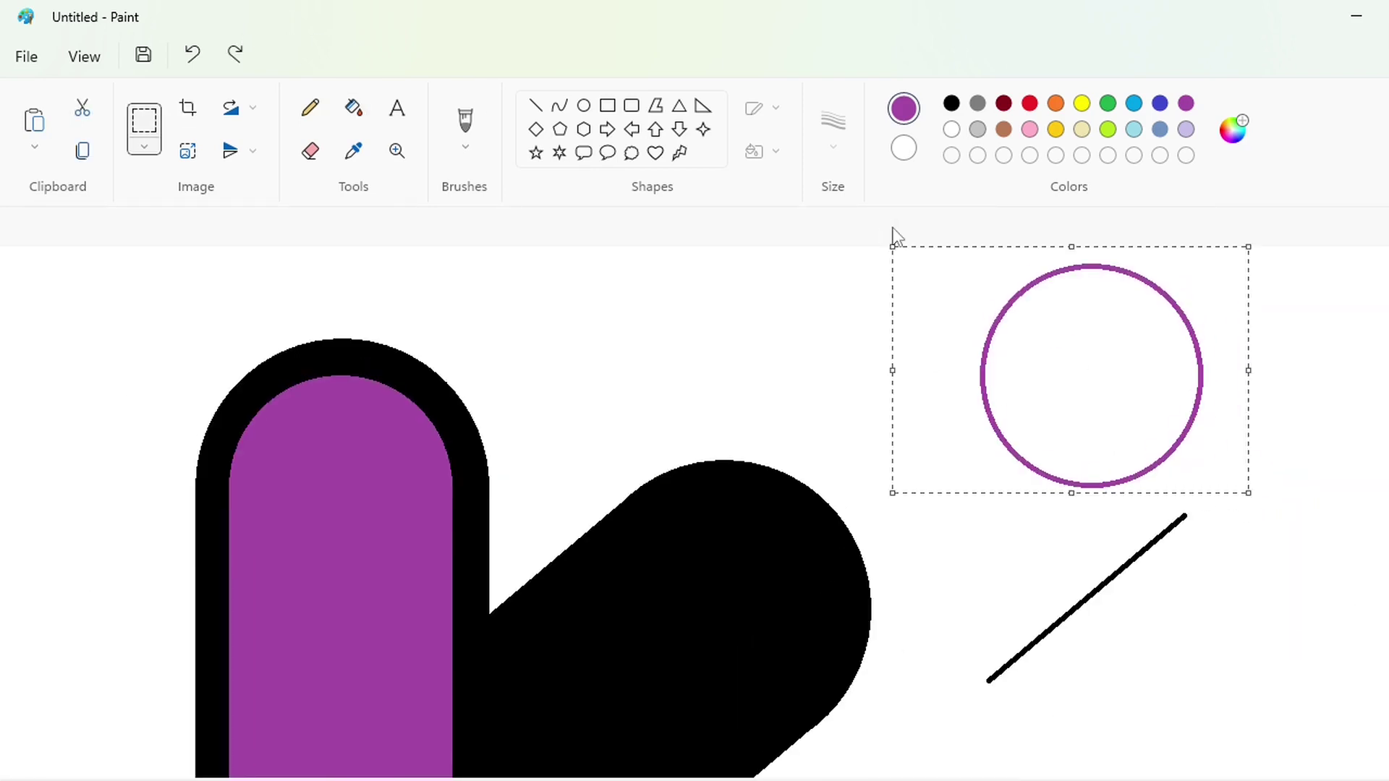
key(ctrl+c)
key(ctrl+v)
drag(269, 376, 728, 601)
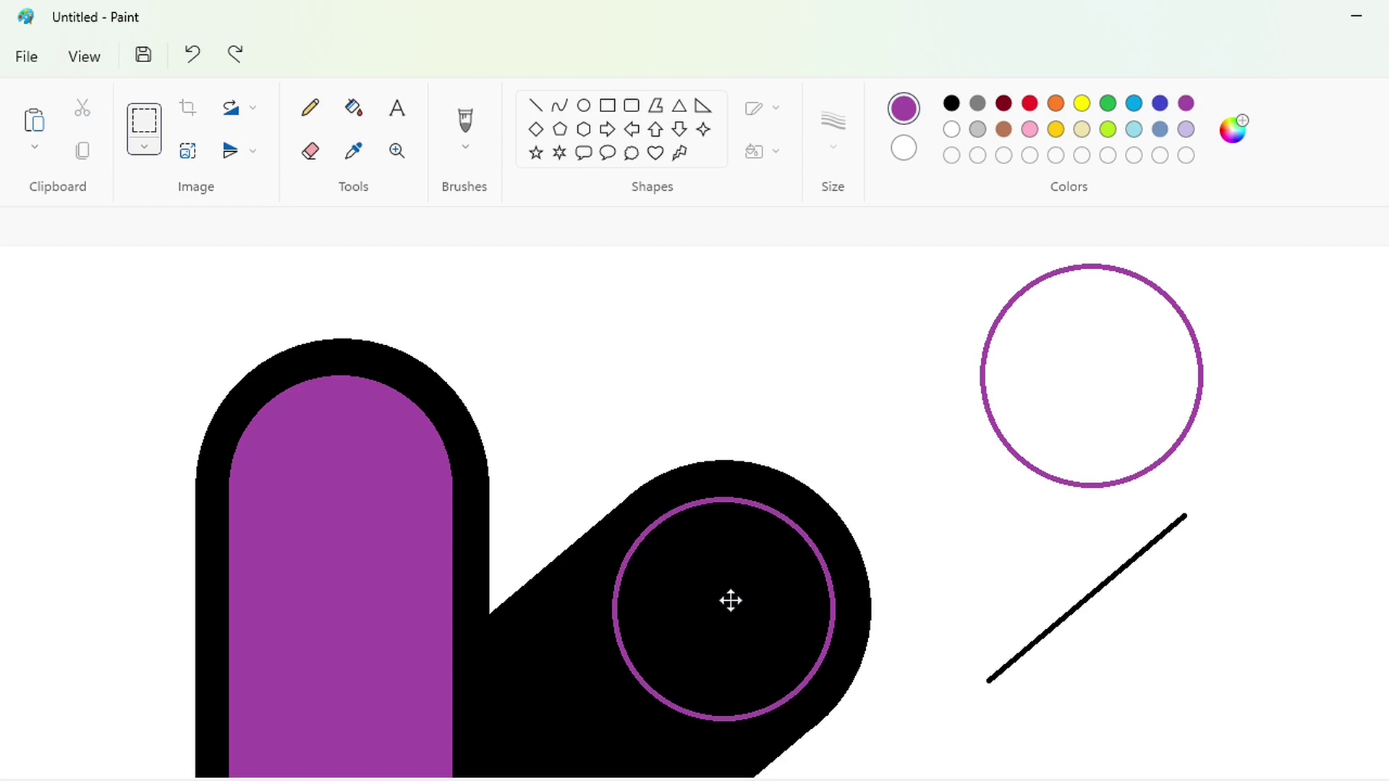
- Paste another purple circle and centre it inside the rounded end of the K's lower arm
scroll(1096, 676, down, 5)
scroll(1096, 676, up, 2)
scroll(884, 523, down, 2)
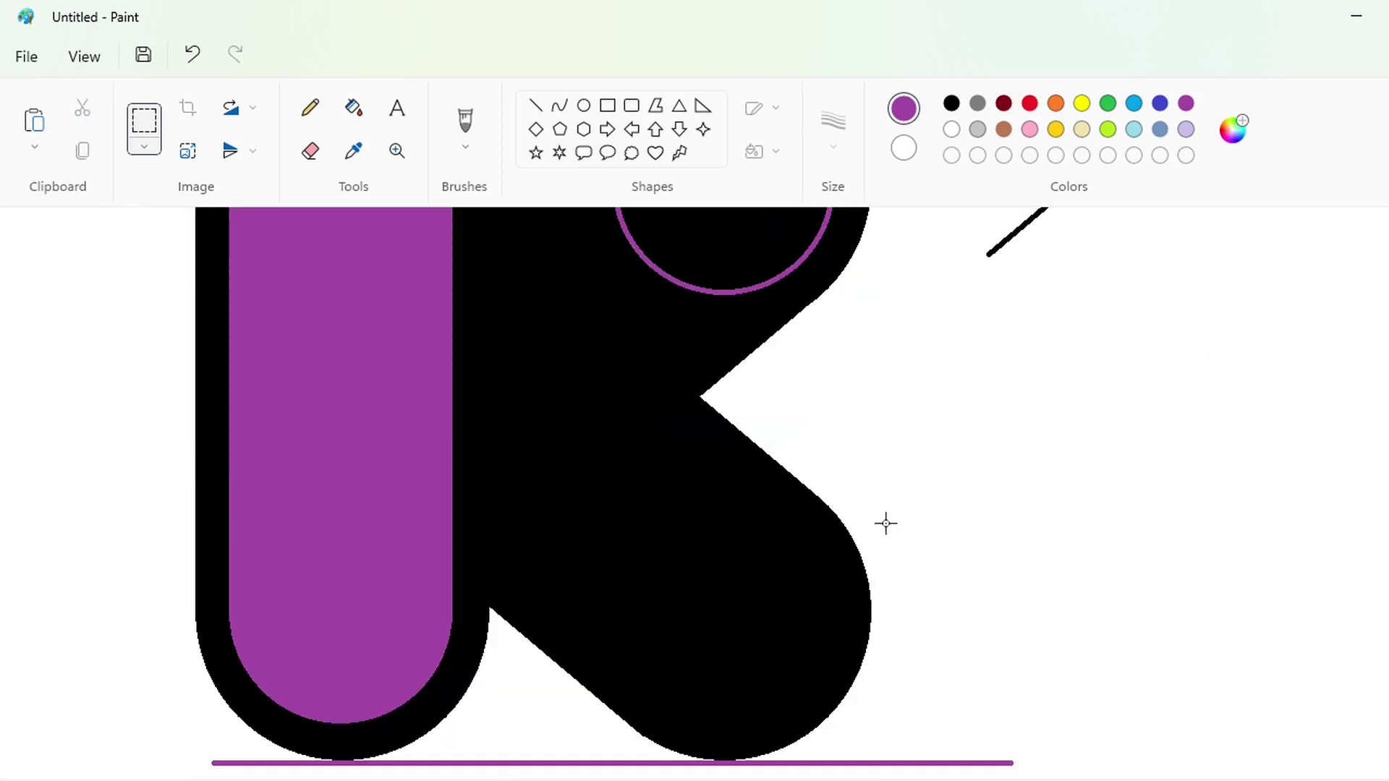
key(ctrl+v)
drag(269, 376, 709, 599)
- Recolour the spare black diagonal line purple with the Fill tool
scroll(1161, 604, up, 4)
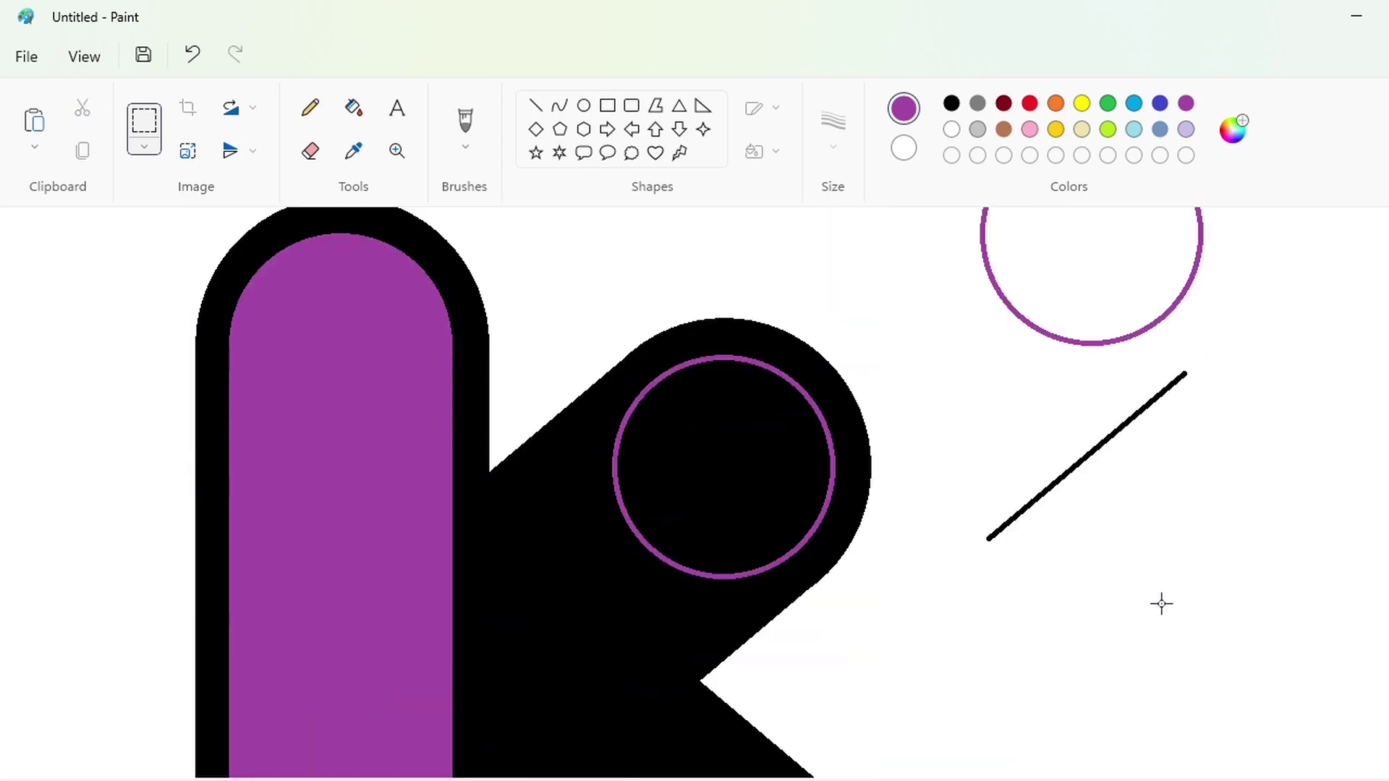
click(353, 107)
click(1120, 439)
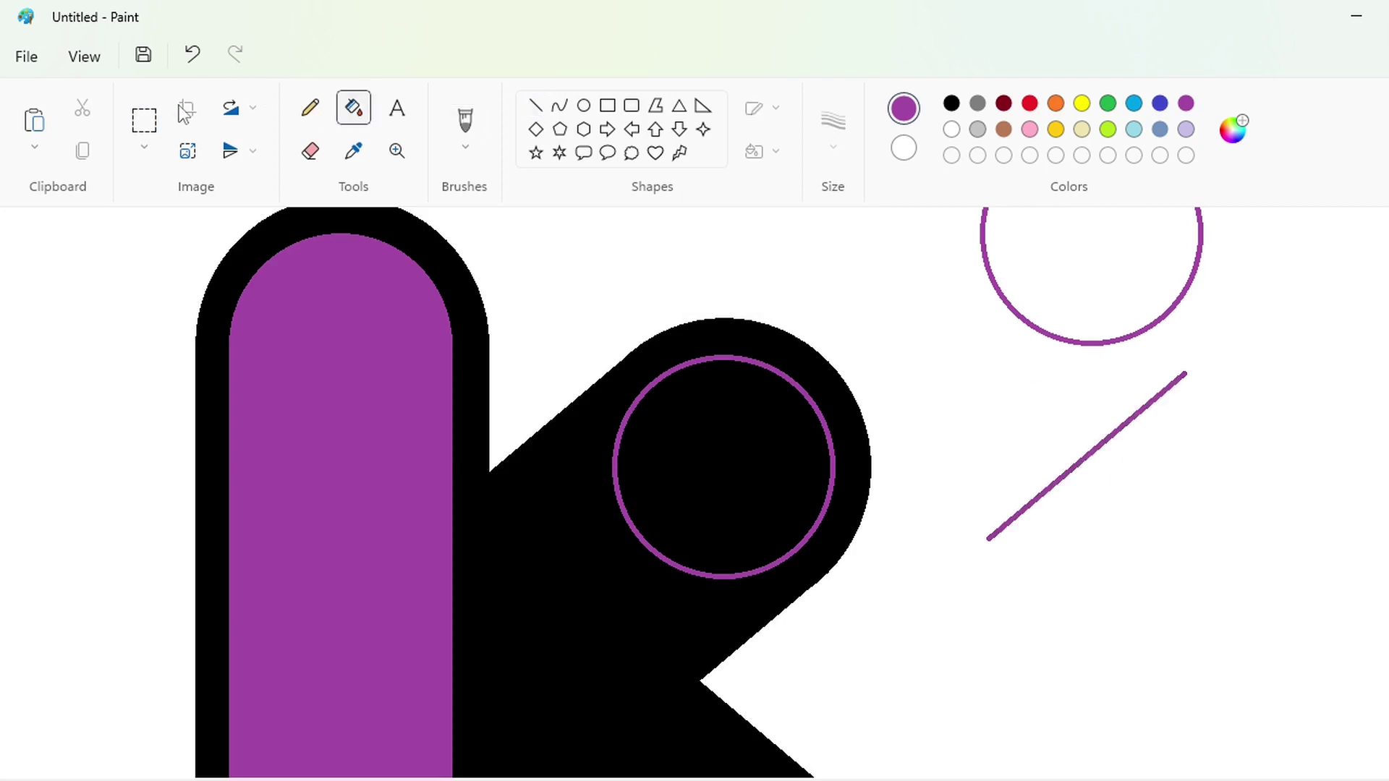
- Copy the purple diagonal line and place the copy from the stem tangent to the upper-left edge of the upper arm's circle
click(144, 129)
key(ctrl+c)
key(ctrl+v)
drag(241, 358, 589, 479)
key(Down)
key(Down)
key(Down)
key(Down)
click(993, 596)
- Paste the diagonal line and place it tangent to the lower-right edge of the upper arm's circle
key(ctrl+v)
drag(243, 405, 746, 664)
click(1055, 660)
- Paste the diagonal line, flip it vertically and place it from the stem tangent to the lower-left edge of the lower arm's circle
scroll(1054, 658, down, 3)
key(ctrl+v)
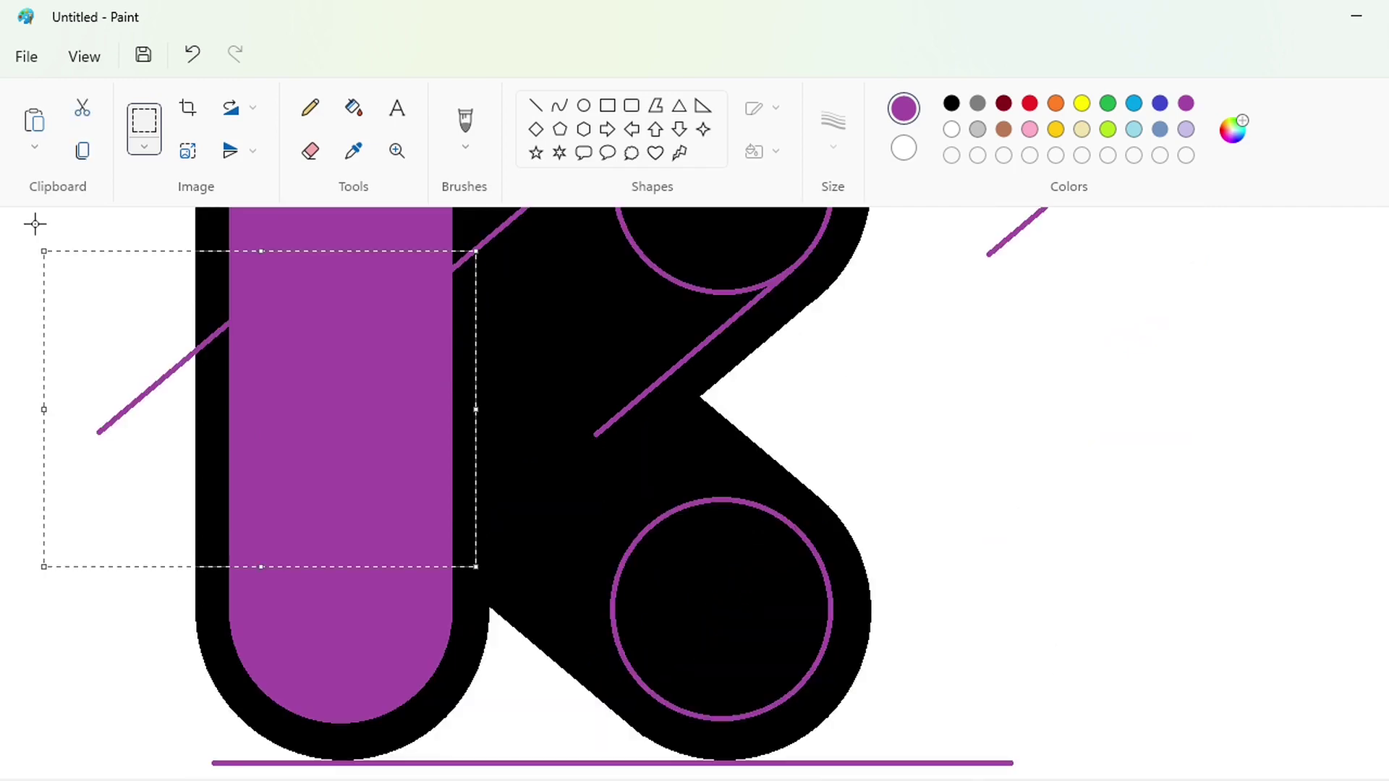
click(238, 151)
click(246, 189)
drag(239, 340, 585, 474)
key(Down)
key(Down)
key(Down)
key(Down)
key(Right)
key(Right)
key(Right)
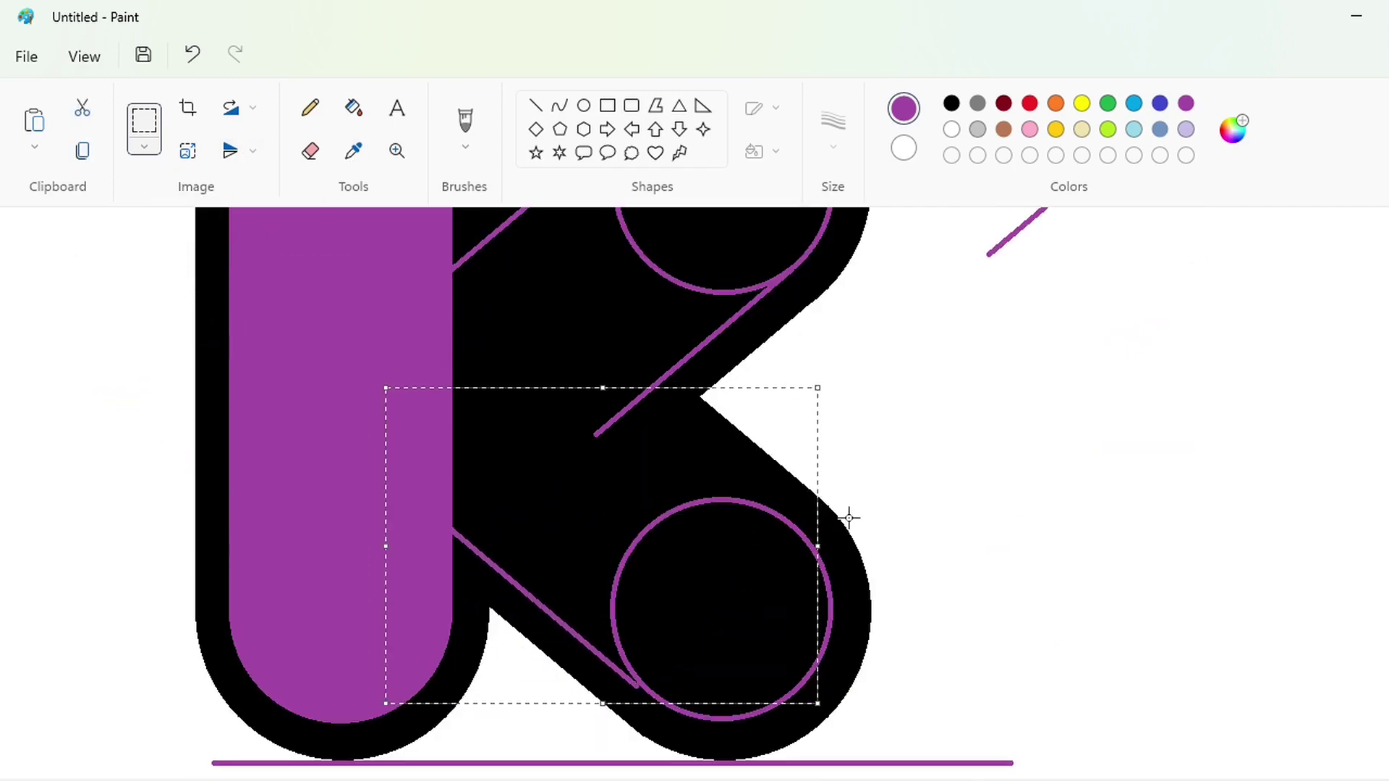
key(Up)
key(Up)
key(Up)
click(951, 548)
- Paste the diagonal line, flip it vertically and place it tangent to the upper-right edge of the lower arm's circle, crossing the upper line
key(ctrl+v)
click(230, 150)
click(246, 189)
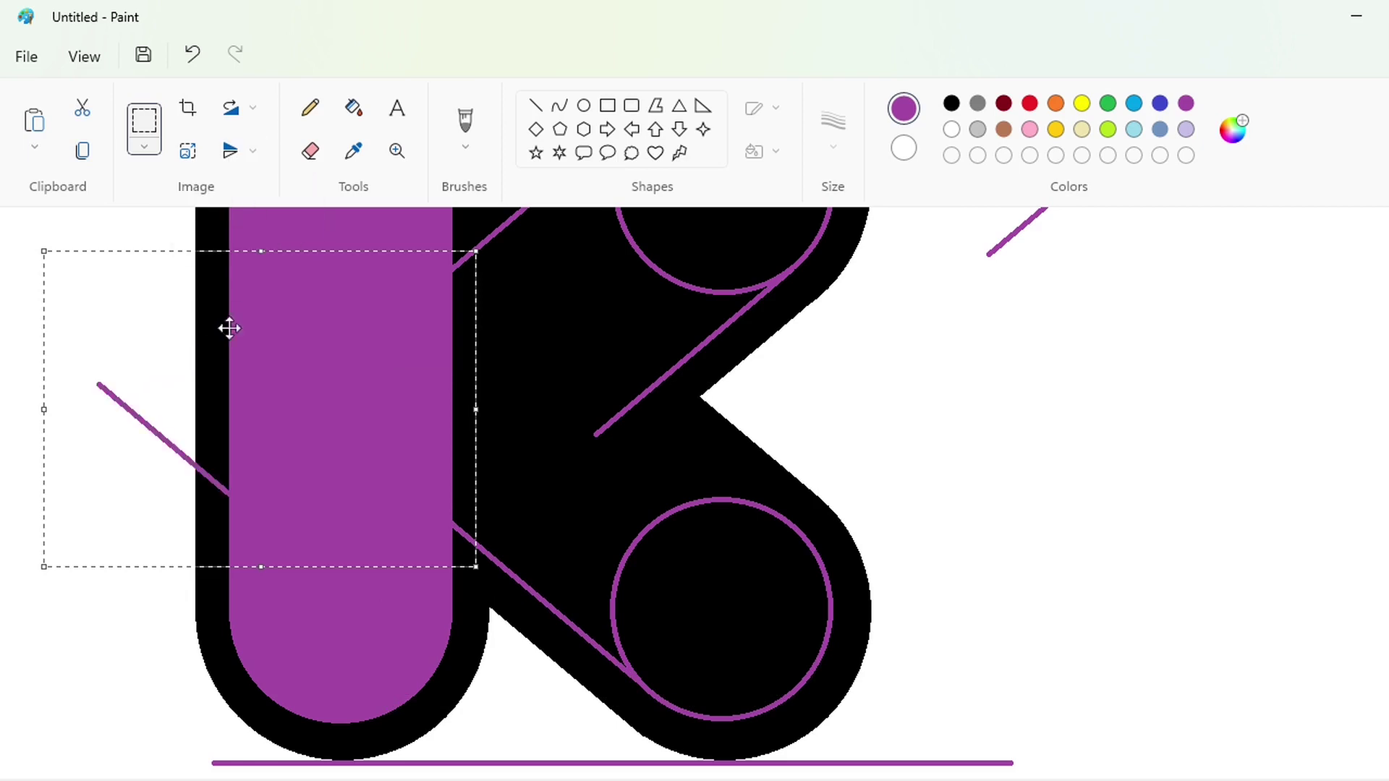
drag(229, 326, 740, 439)
key(Left)
key(Left)
key(Down)
click(1011, 461)
- Fill both arm circles and the area between the diagonals and the stem with purple
scroll(1011, 462, down, 1)
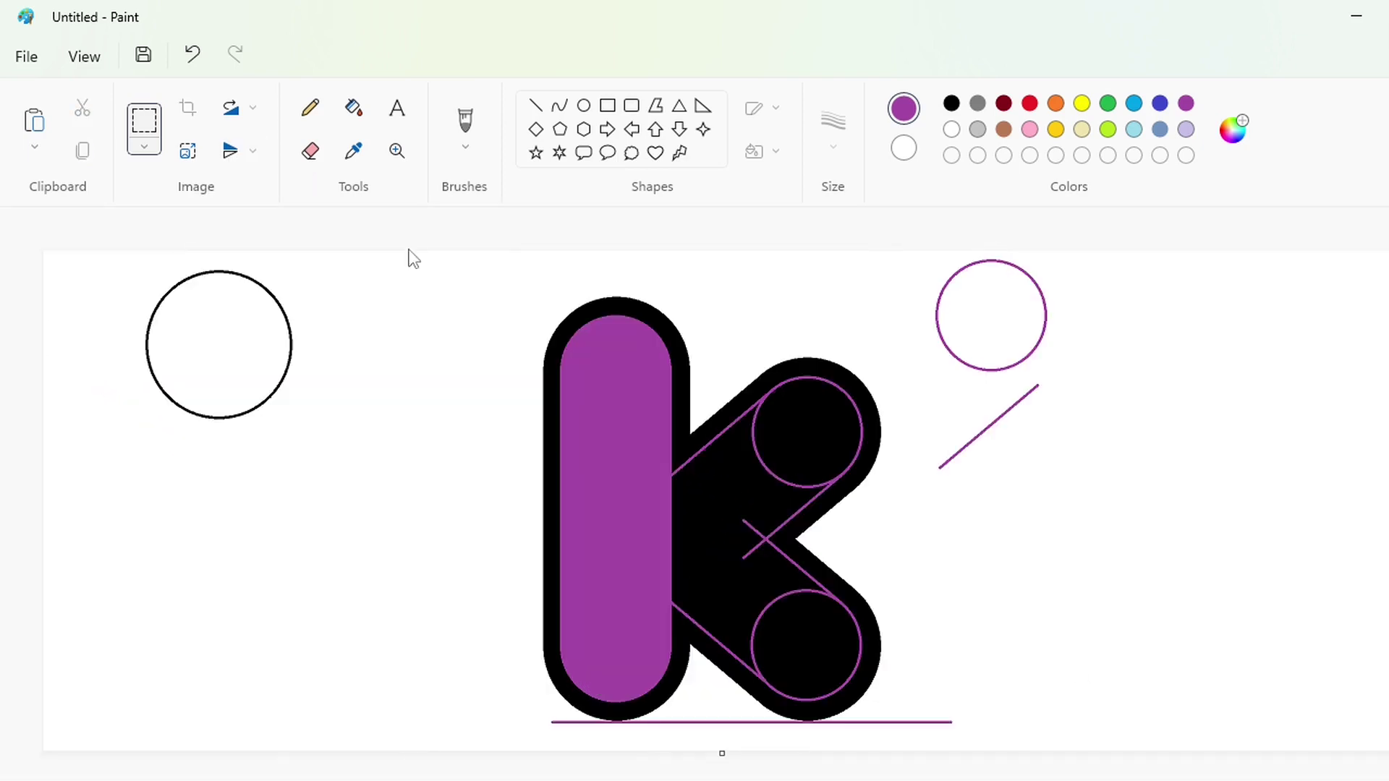
click(354, 108)
click(793, 410)
click(740, 522)
click(799, 617)
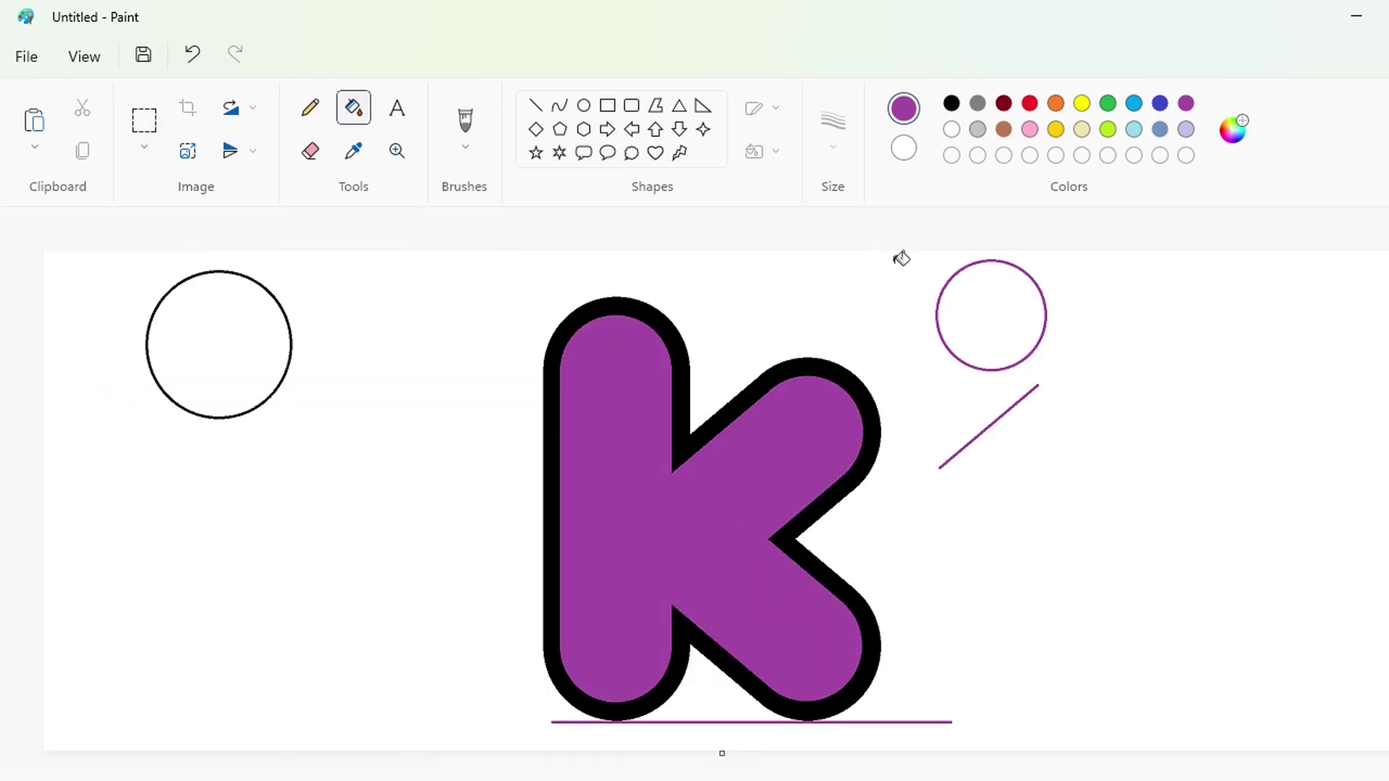
- Remove the spare purple circle, the spare diagonal and the baseline by filling them with white
click(1048, 434)
click(950, 129)
click(1221, 471)
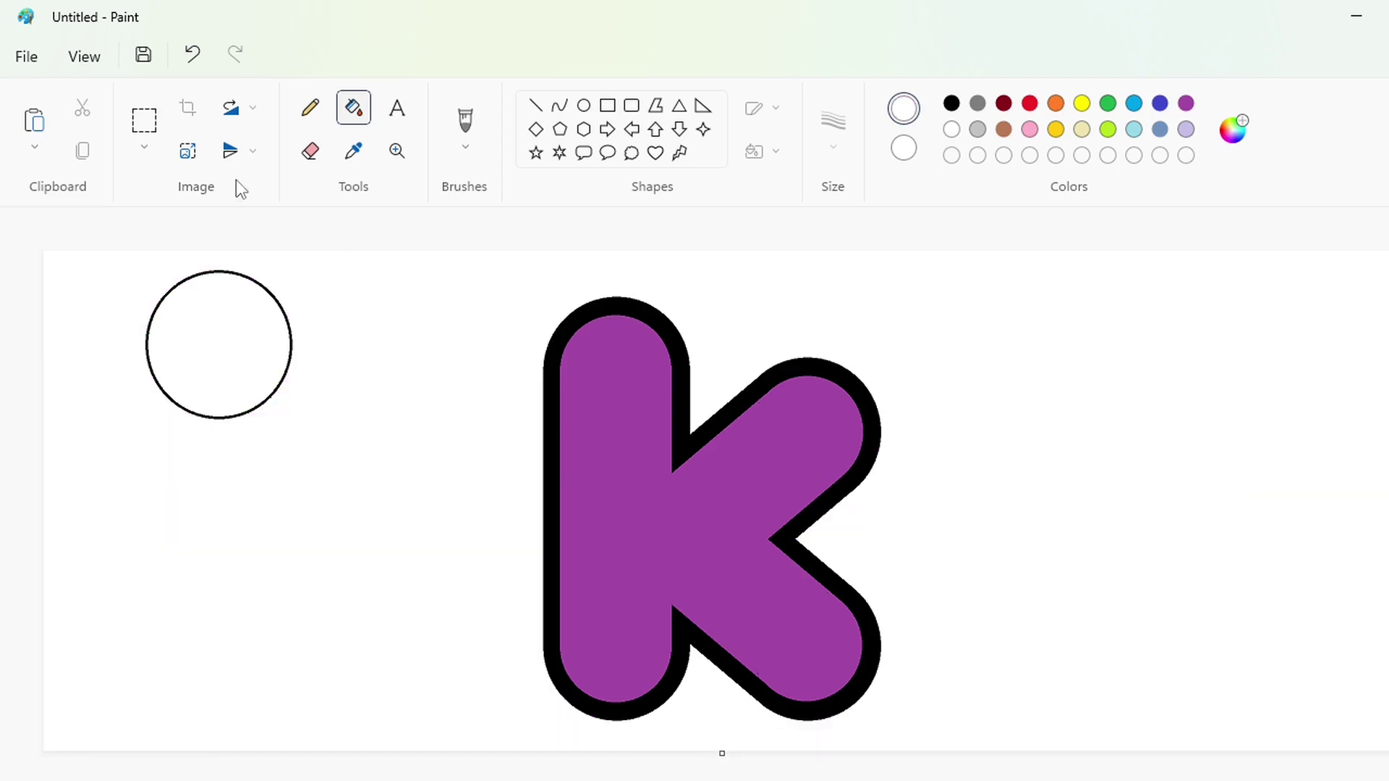
- Draw a black circle larger than the spare outline circle, place it below that circle and fill it with black
click(584, 105)
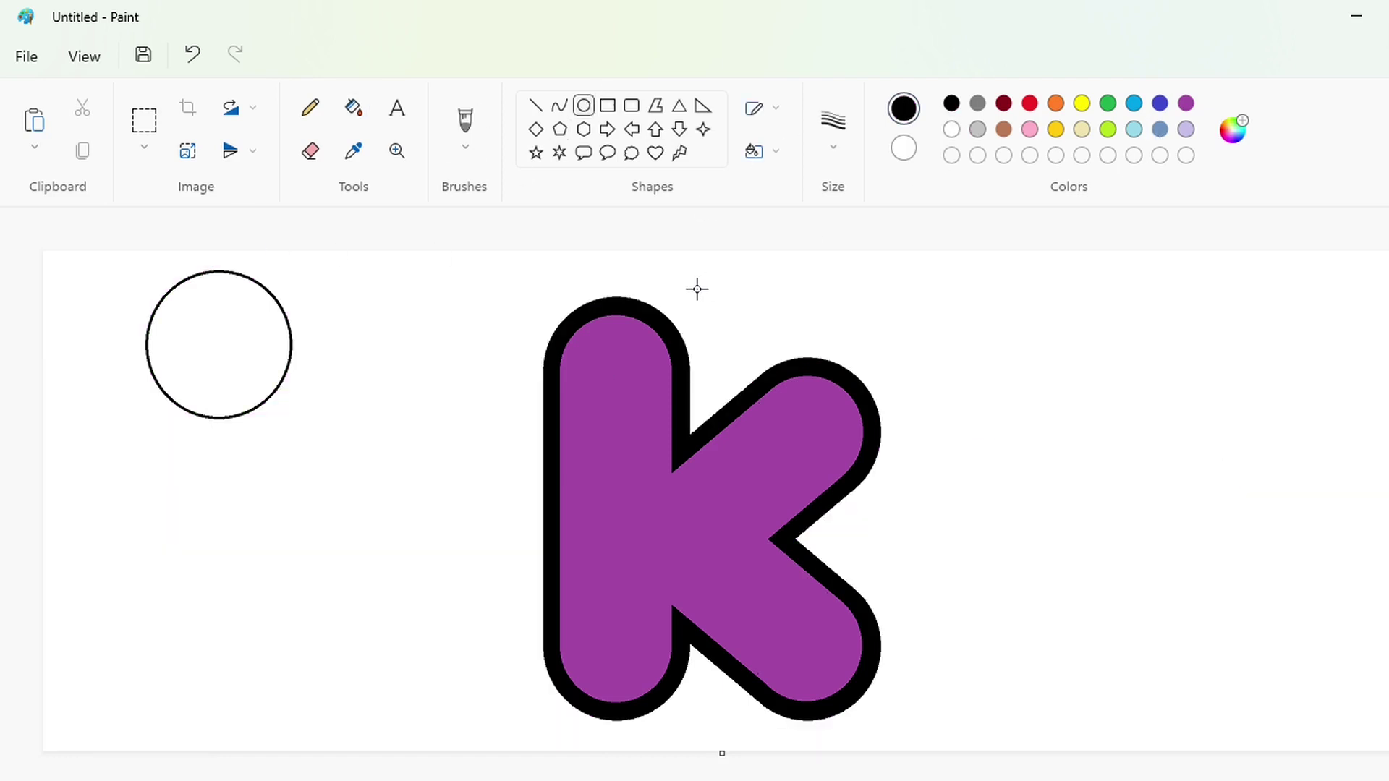
mouse_move(433, 352)
mouse_down()
mouse_move(564, 502)
mouse_move(628, 541)
mouse_up()
mouse_move(543, 468)
mouse_down()
mouse_move(311, 567)
mouse_move(487, 449)
mouse_move(504, 457)
mouse_up()
drag(602, 554, 598, 537)
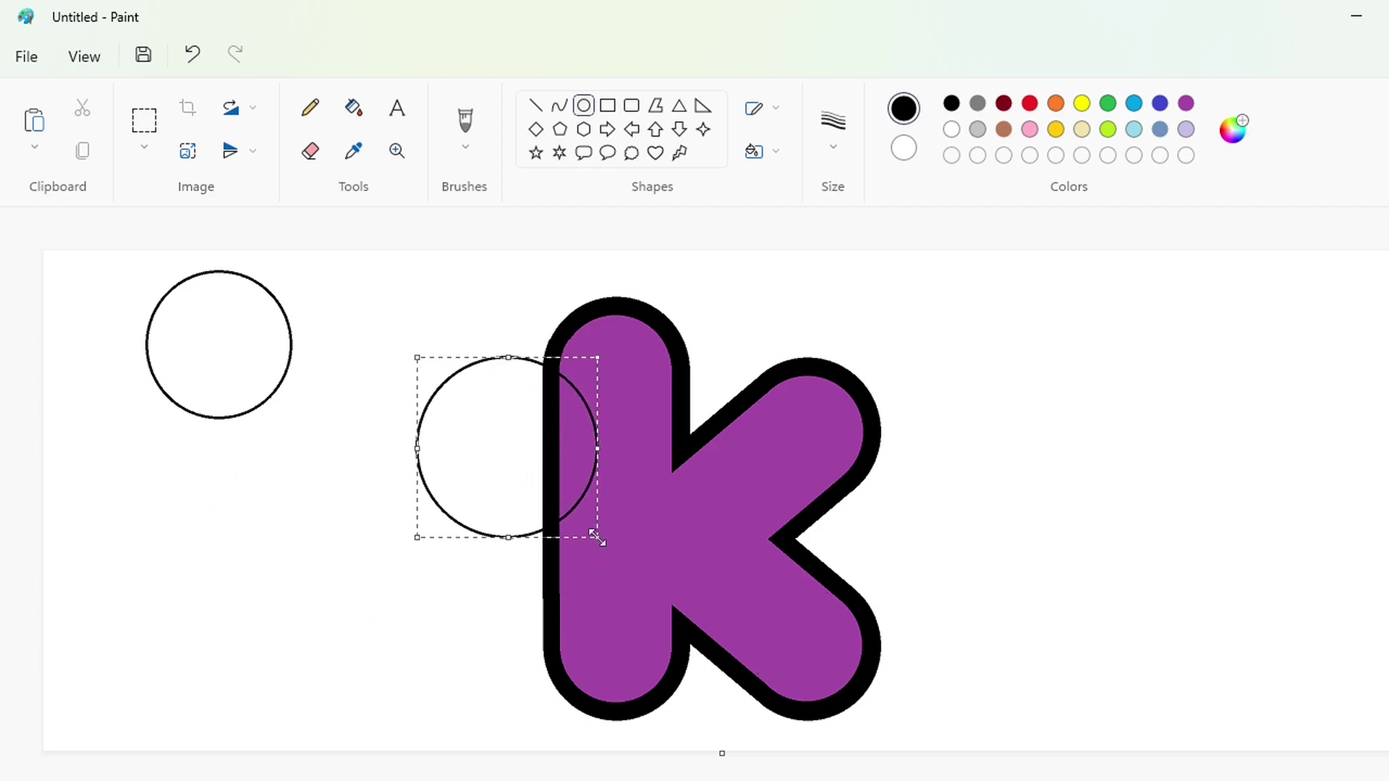
drag(508, 446, 285, 555)
click(354, 107)
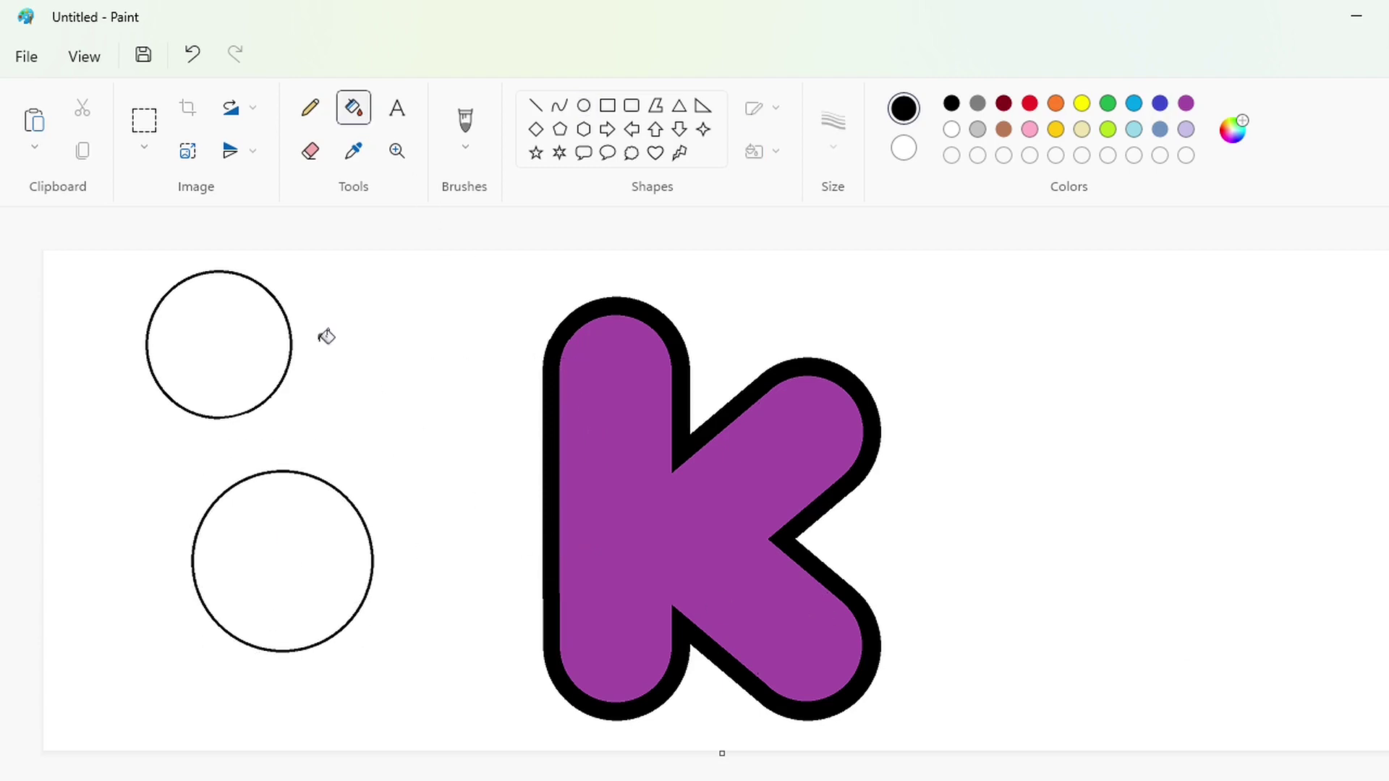
click(286, 538)
- Start a purple text box over the black circle and choose the Frankfurter Std font
scroll(287, 539, up, 1)
click(396, 108)
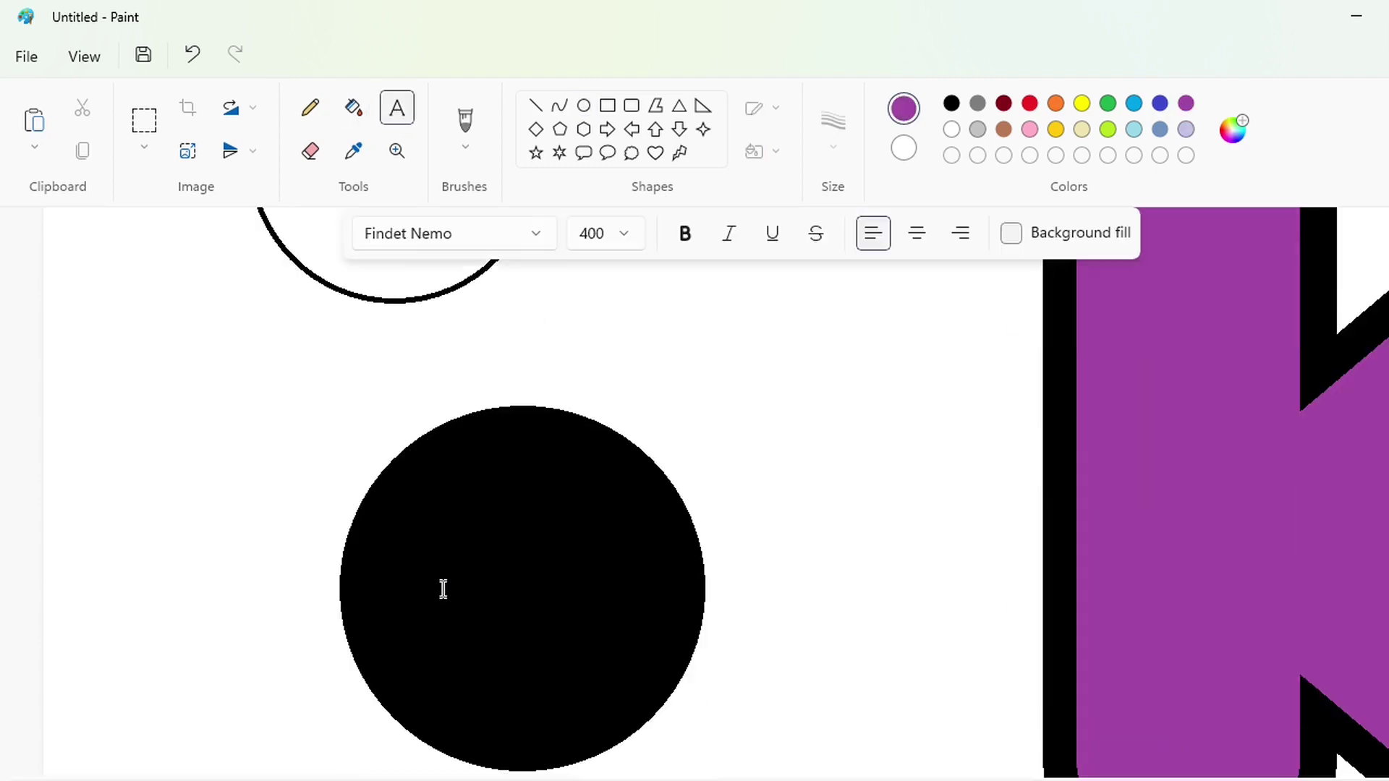
click(441, 324)
click(535, 233)
click(509, 457)
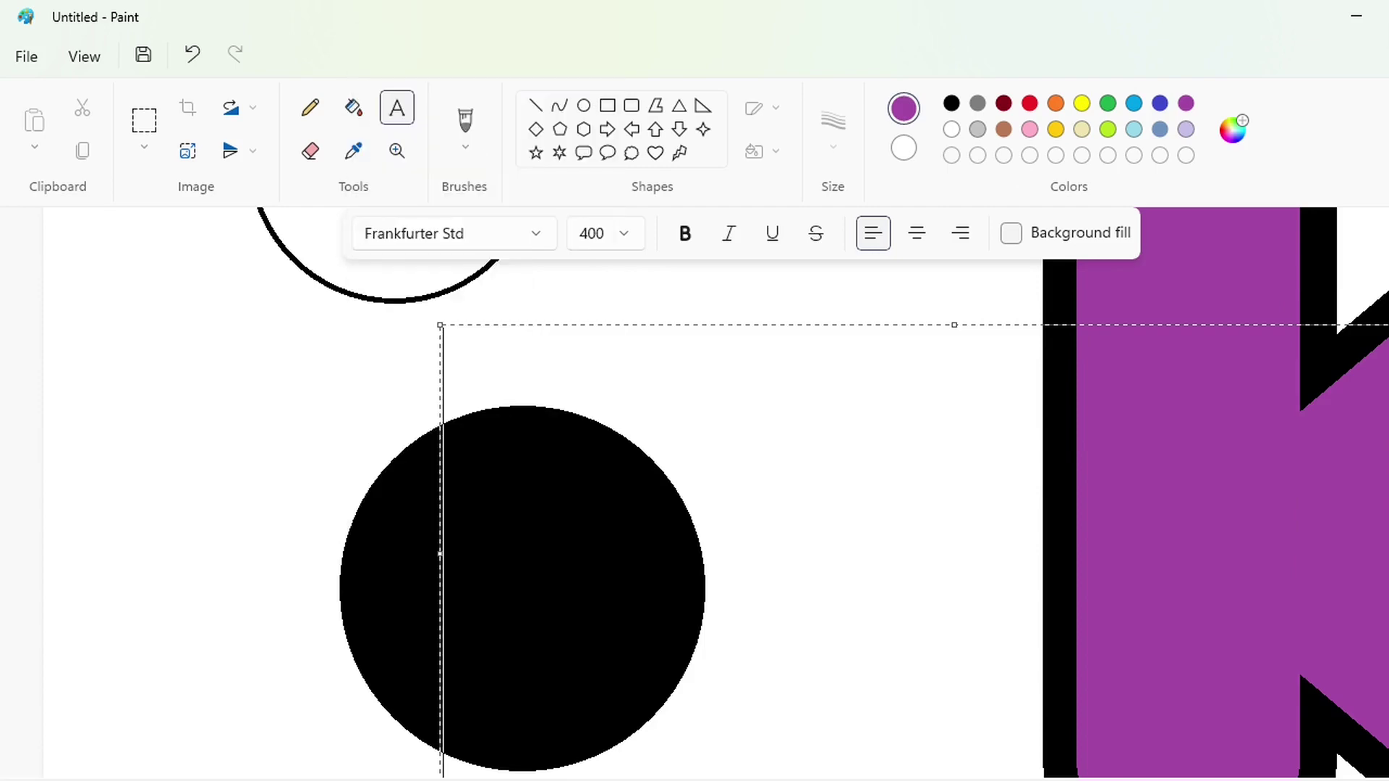
- Enter a bold letter D and change its font to Dunkin
text(D)
key(ctrl+a)
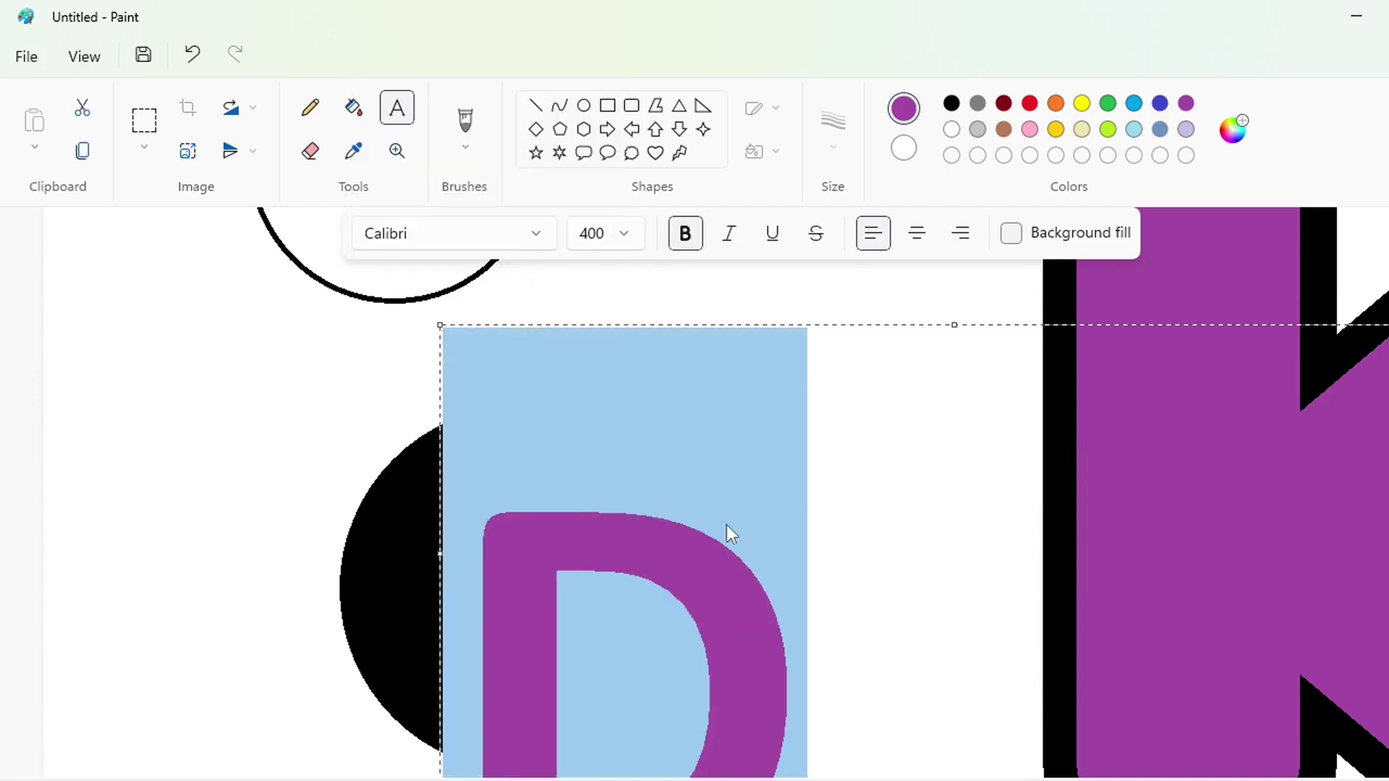
click(536, 233)
scroll(468, 412, down, 10)
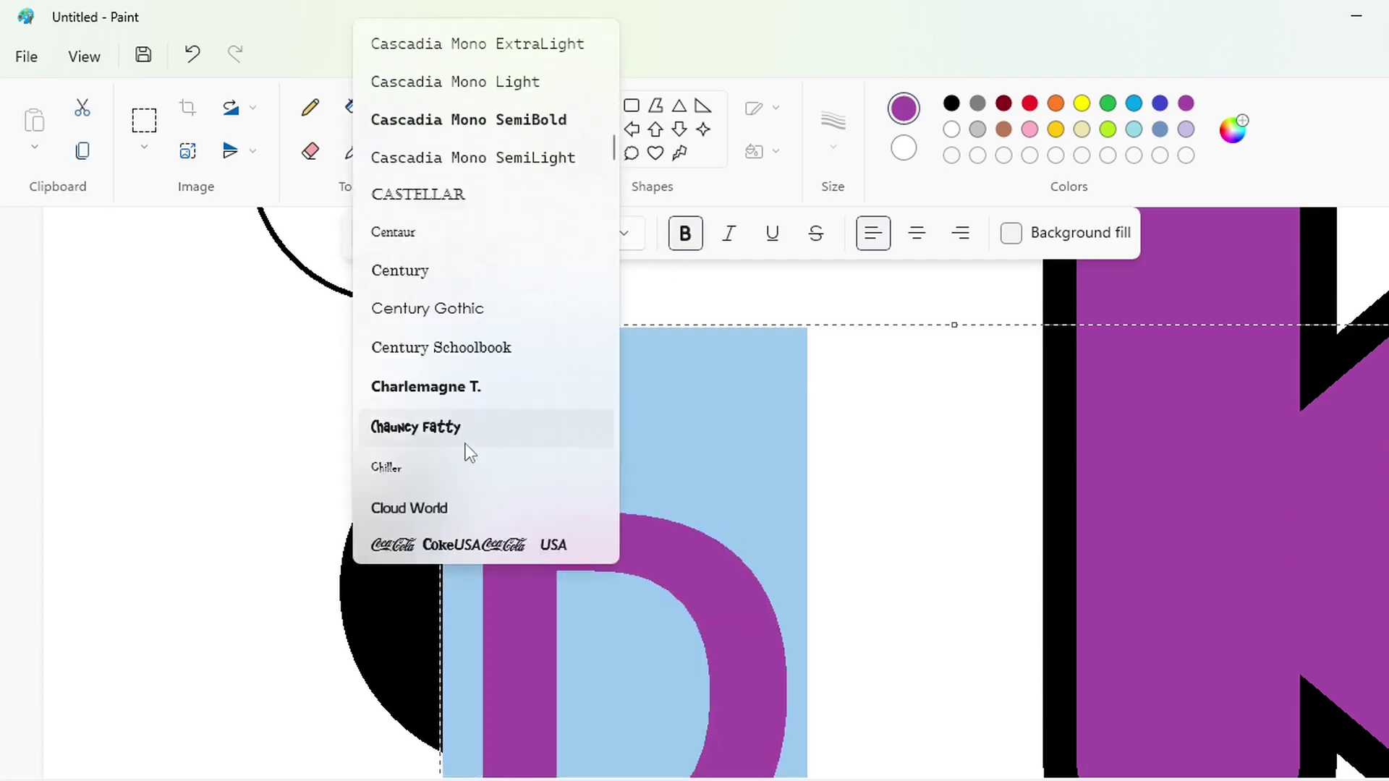
click(441, 407)
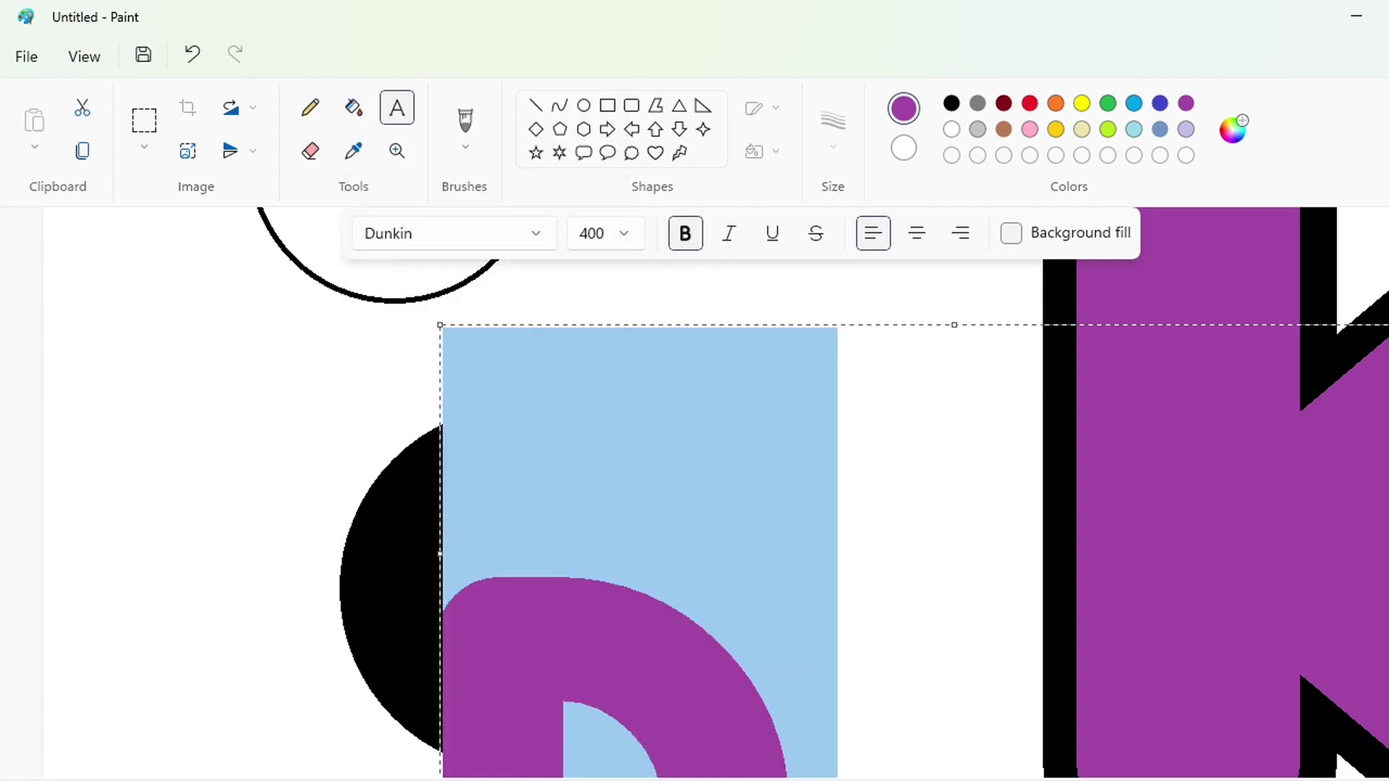
- Move the D's text box up over the black circle and set the letter to size 200 without bold
click(945, 506)
drag(440, 326, 349, 265)
key(ctrl+a)
click(625, 235)
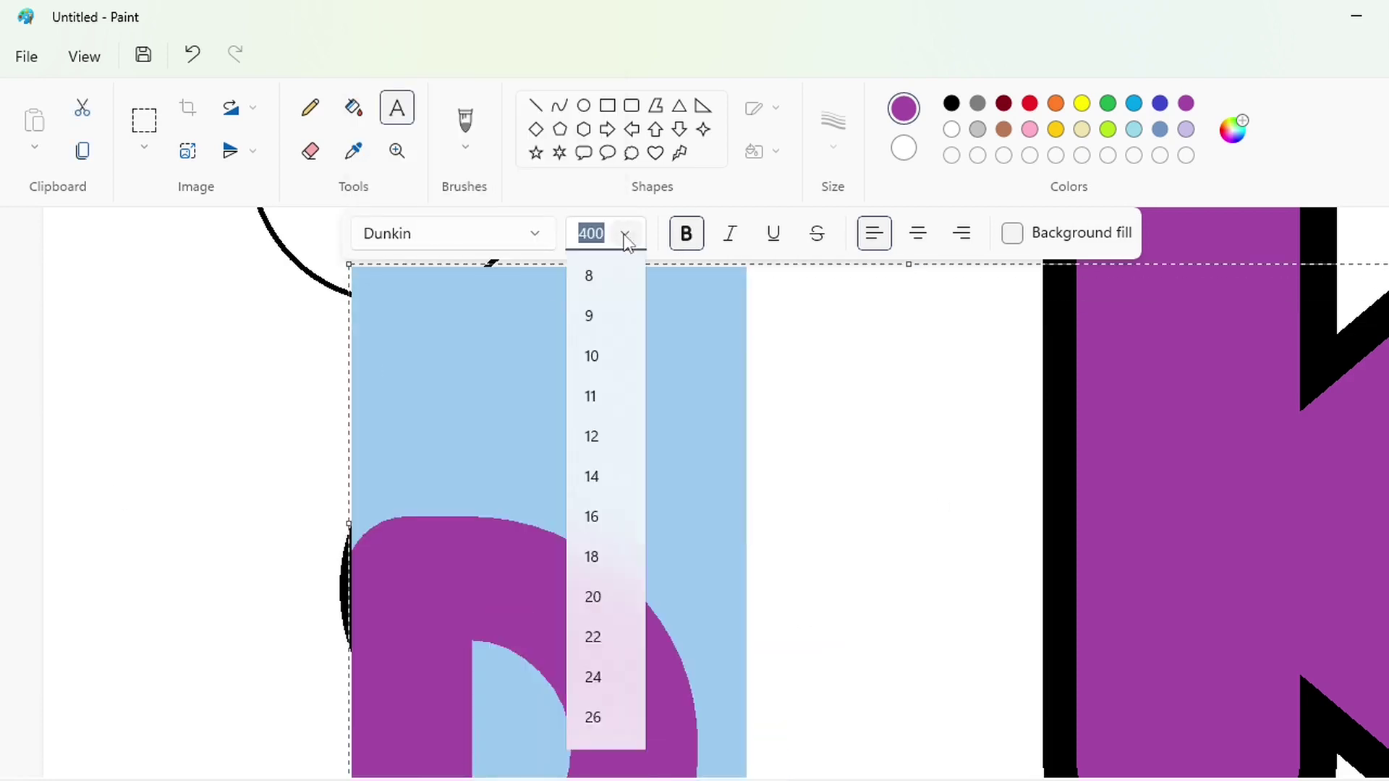
text(200)
key(Return)
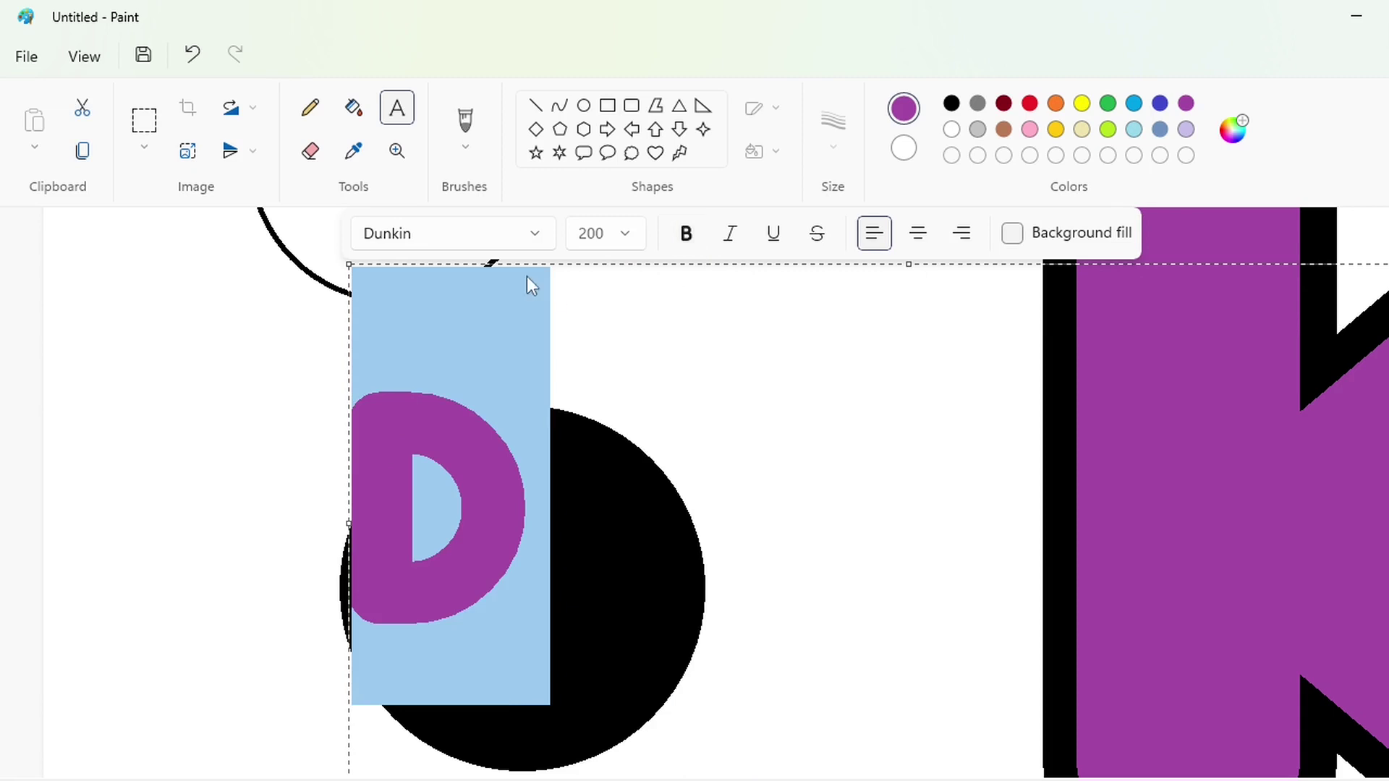
- Change the D's font to the HelveticaRounded LT S typeface
click(527, 233)
scroll(526, 342, up, 3)
scroll(526, 343, down, 4)
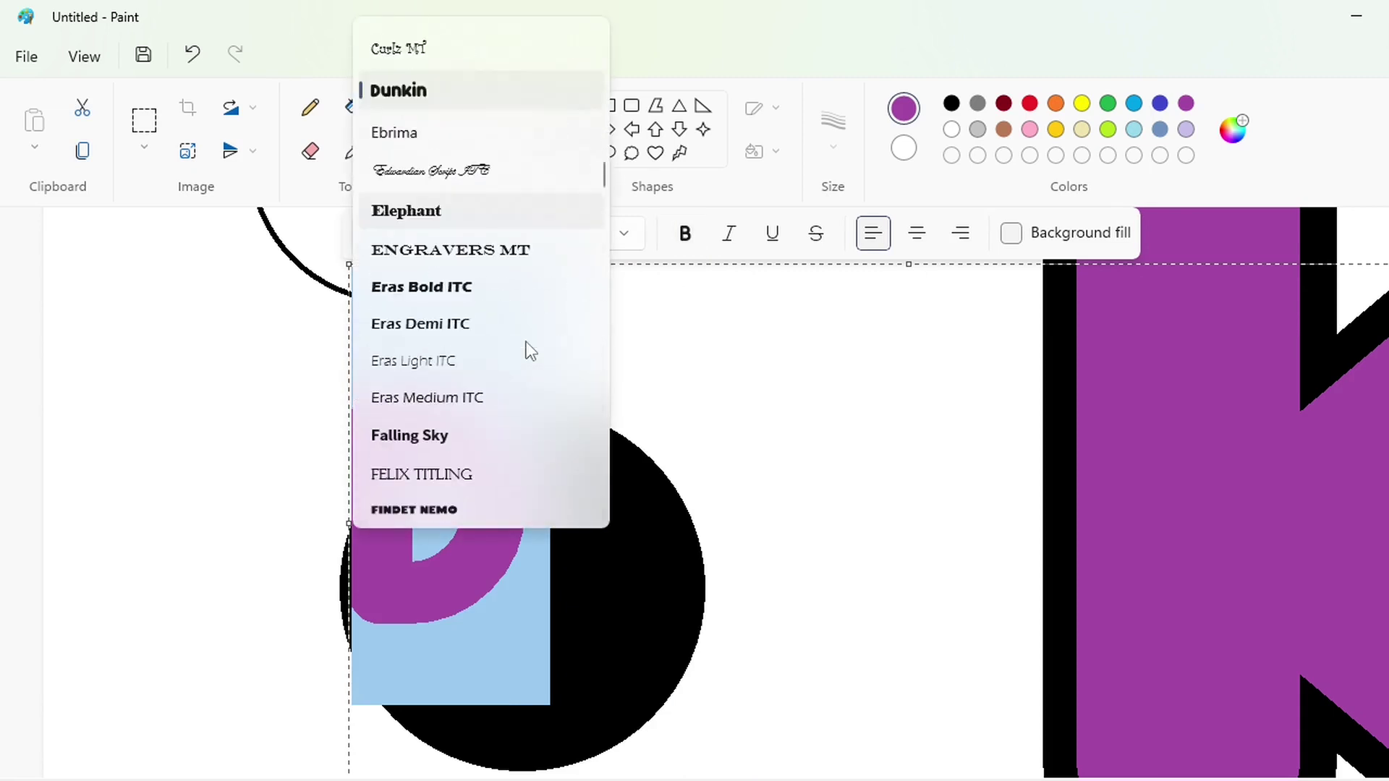
scroll(527, 346, down, 2)
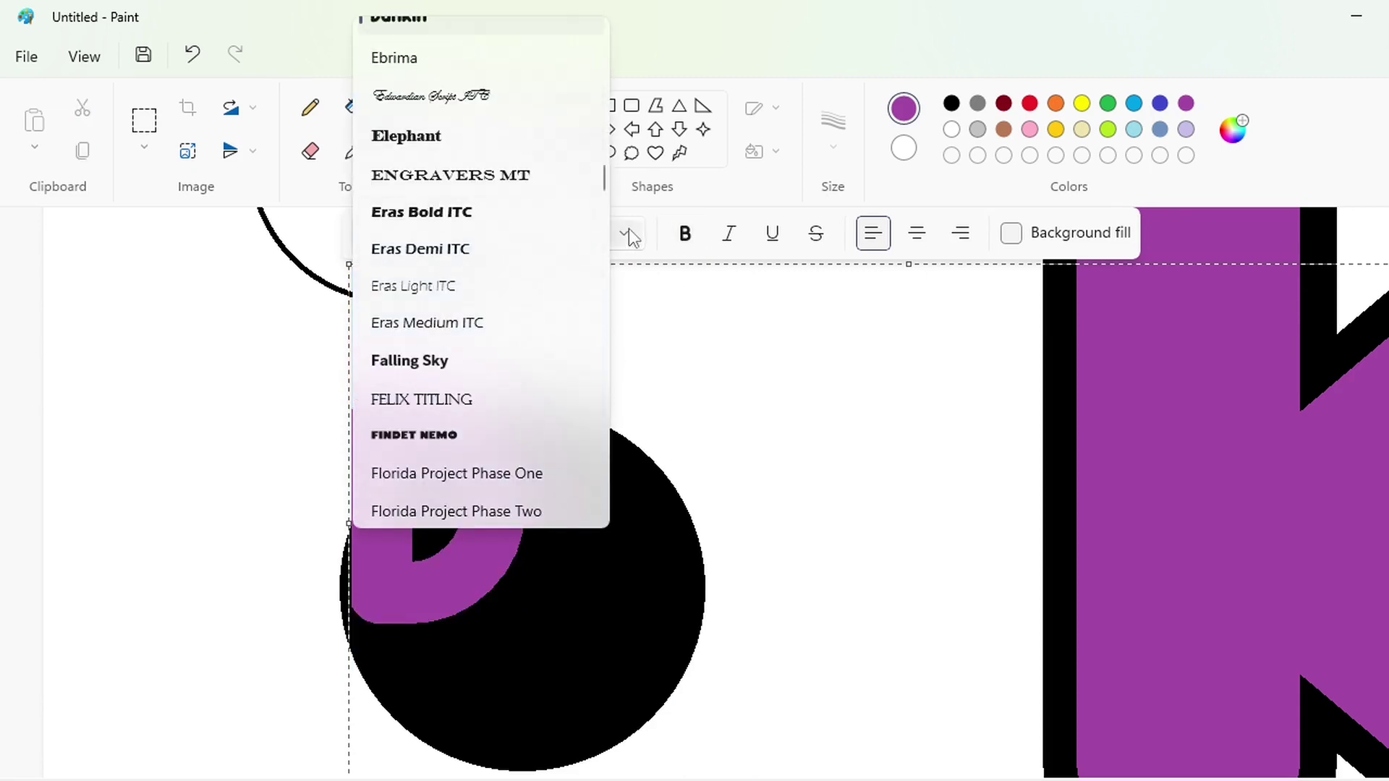
click(628, 389)
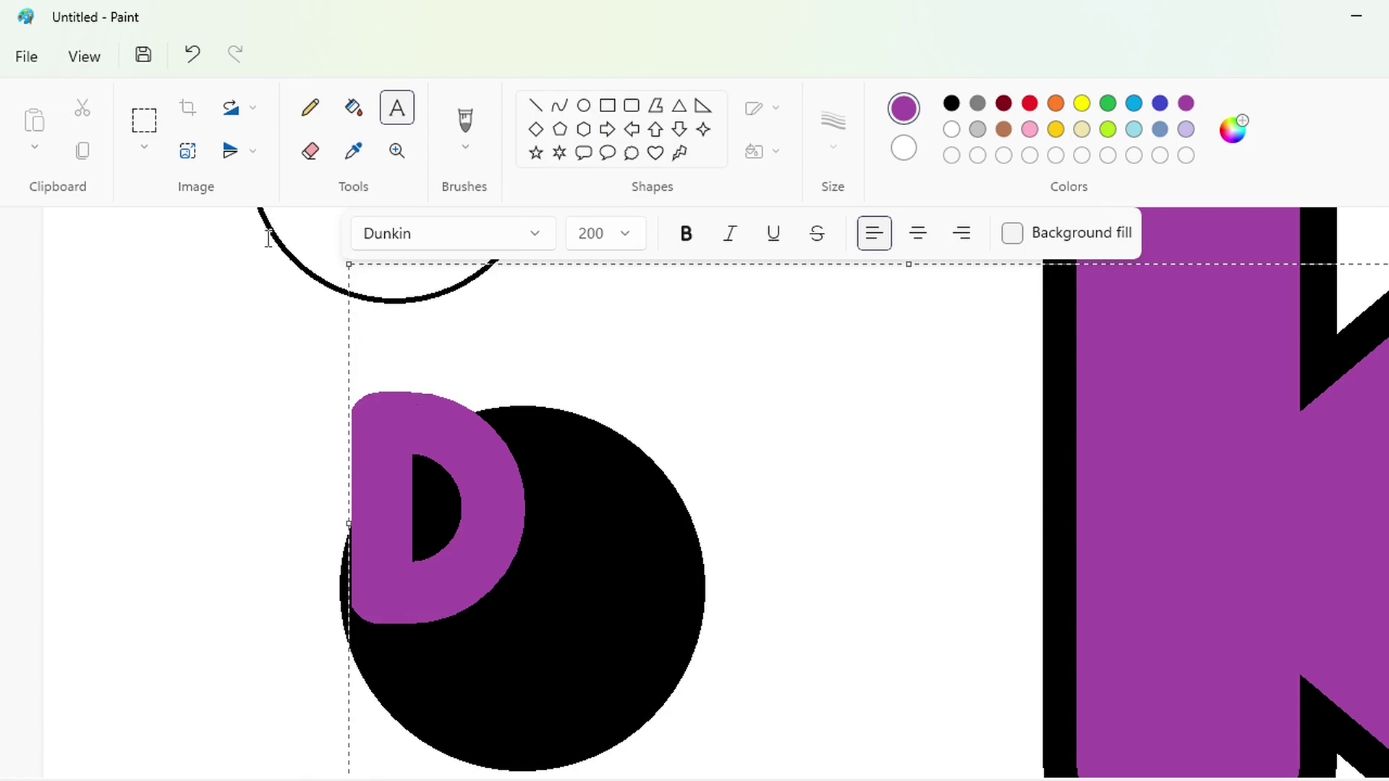
key(ctrl+a)
click(539, 239)
scroll(495, 396, down, 4)
scroll(495, 396, up, 1)
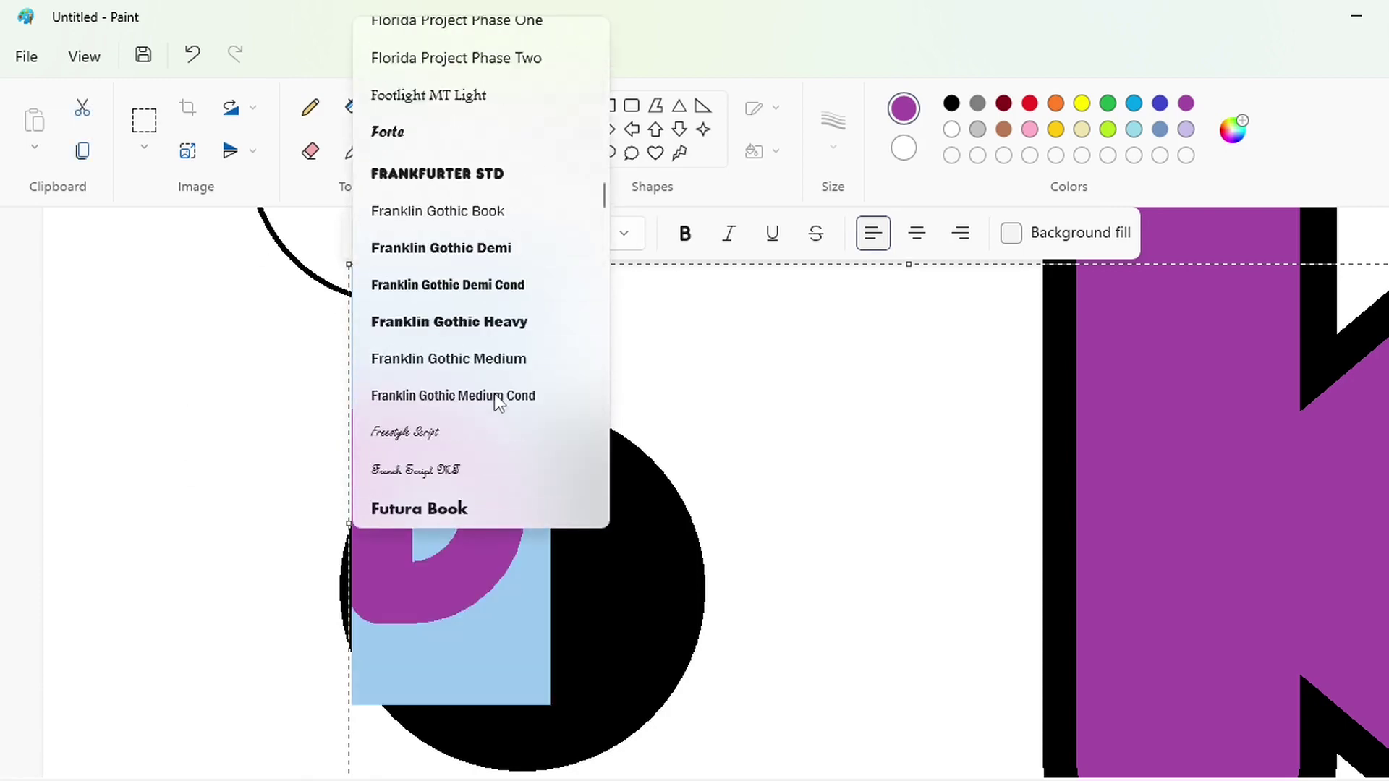
scroll(495, 395, down, 12)
click(463, 137)
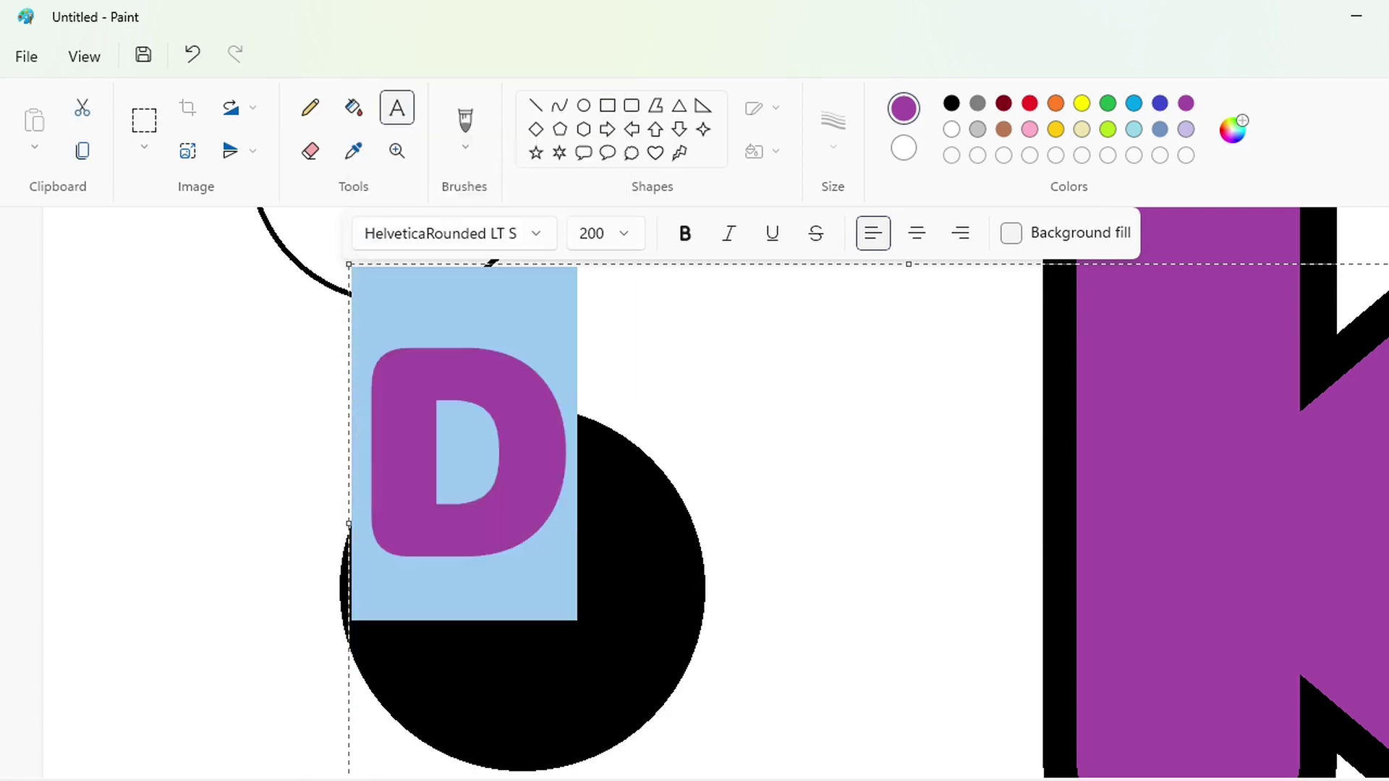
- Move the D's text box down onto the black circle, set the font size to 250 and place the text
drag(349, 266, 382, 358)
click(625, 239)
text(250)
key(Return)
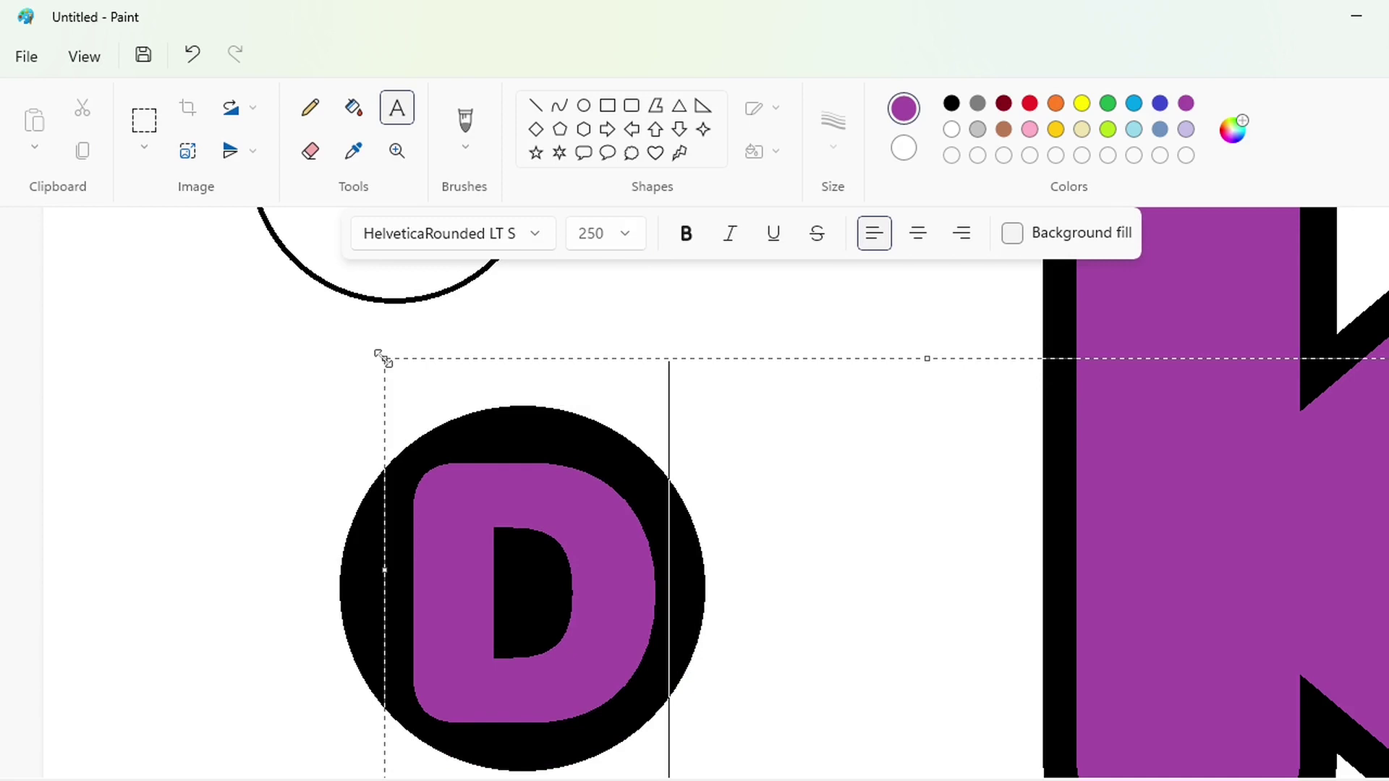
click(219, 471)
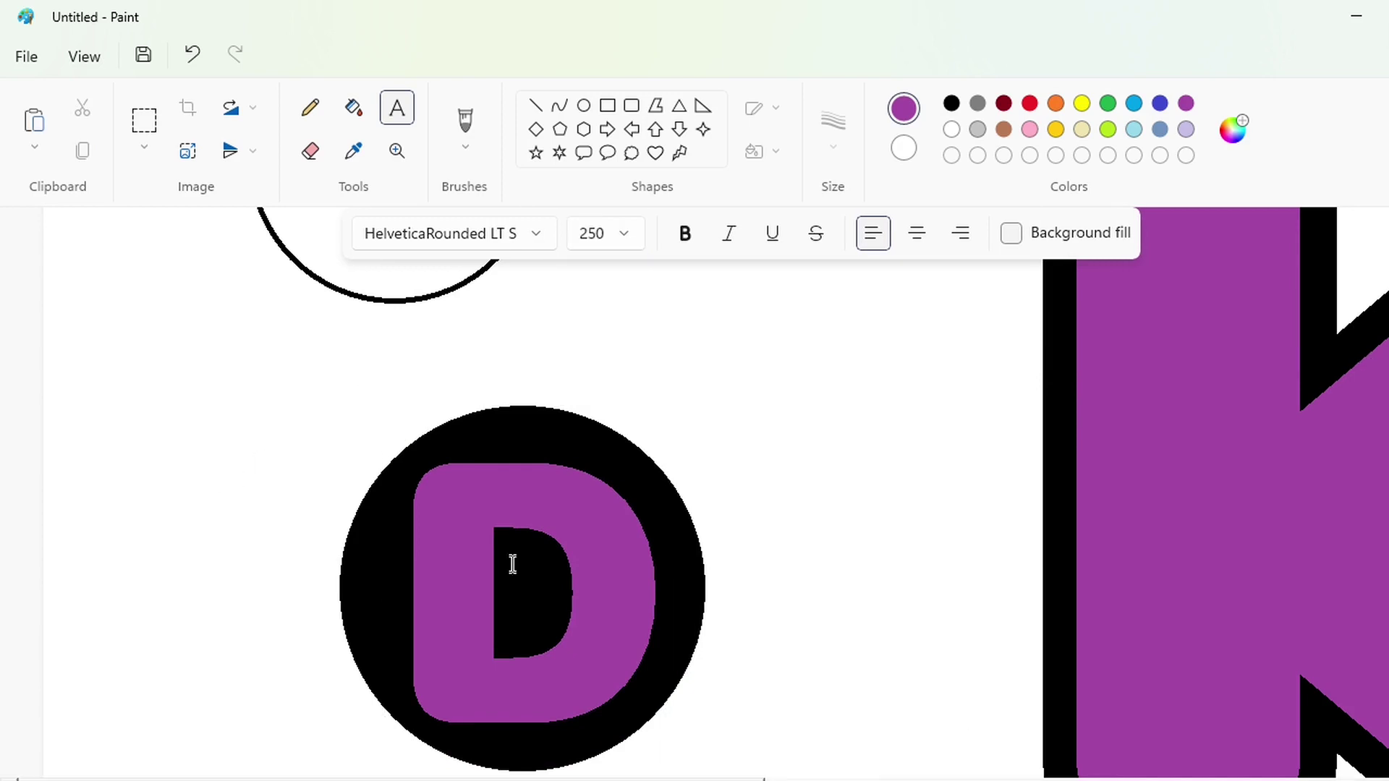
- Undo the D placed on the black circle and discard the pasted selection
key(ctrl+z)
scroll(1269, 746, down, 2)
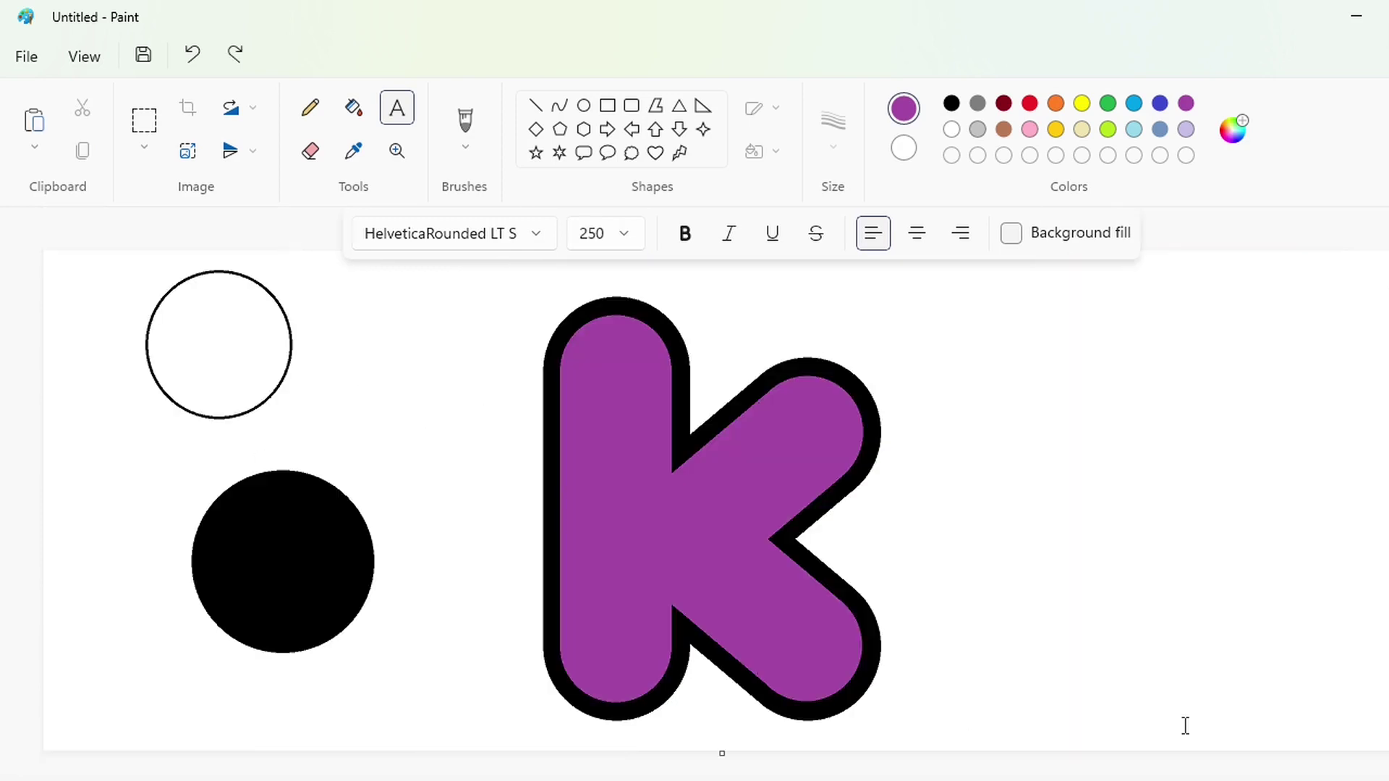
key(ctrl+v)
key(Delete)
- Enter a purple D in the blank area beside the K, copy it and remove the original
click(395, 110)
click(1042, 539)
text(D)
click(704, 433)
click(147, 122)
drag(997, 319, 1273, 569)
click(916, 575)
key(ctrl+z)
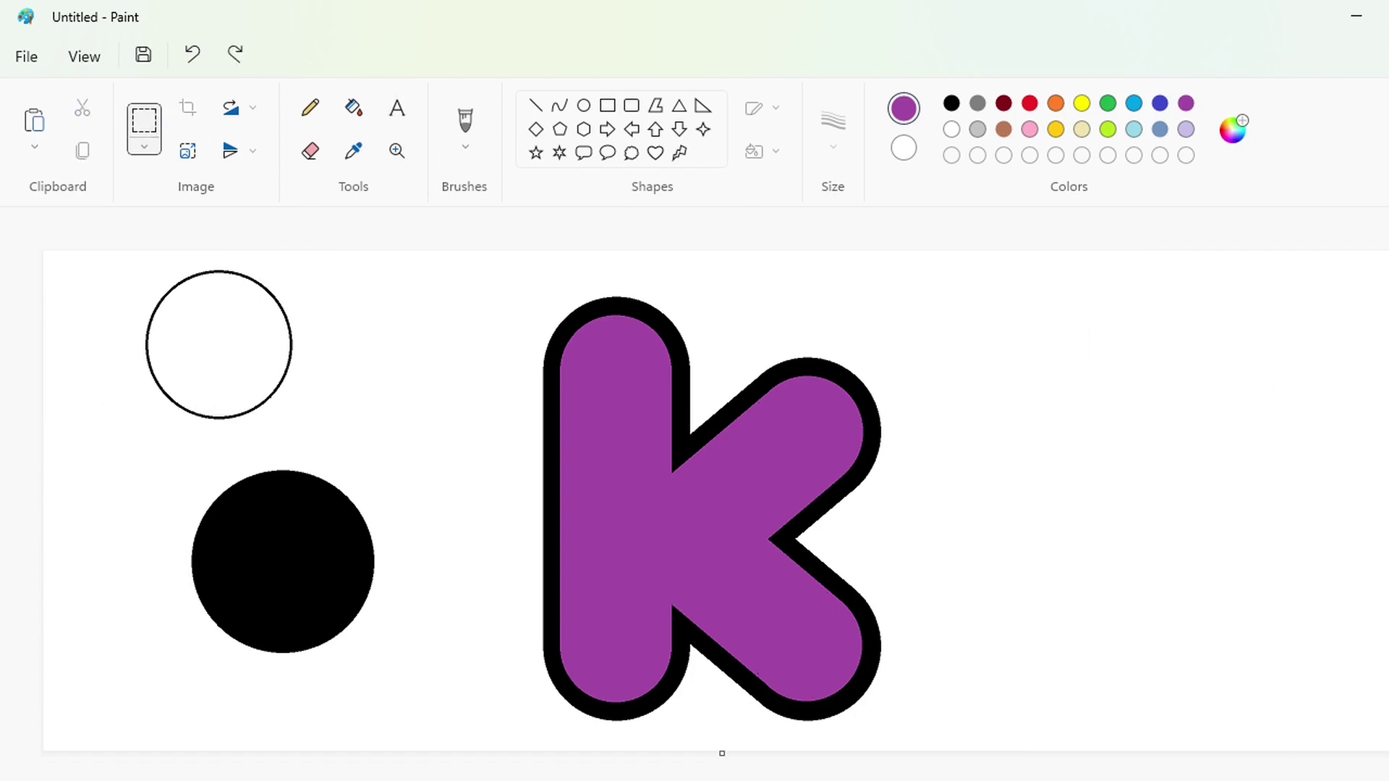
- Paste the purple D and position it inside the black circle
key(ctrl+v)
drag(158, 347, 289, 547)
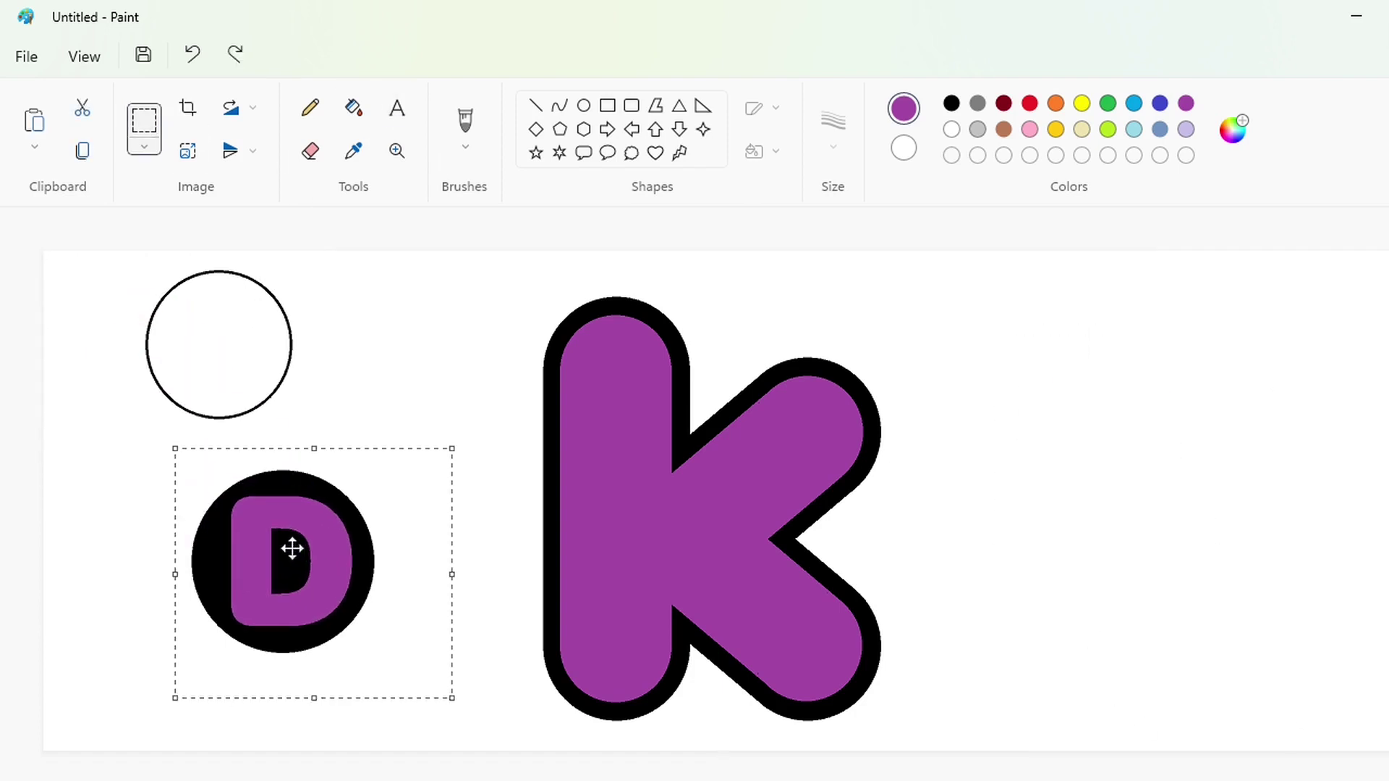
click(493, 461)
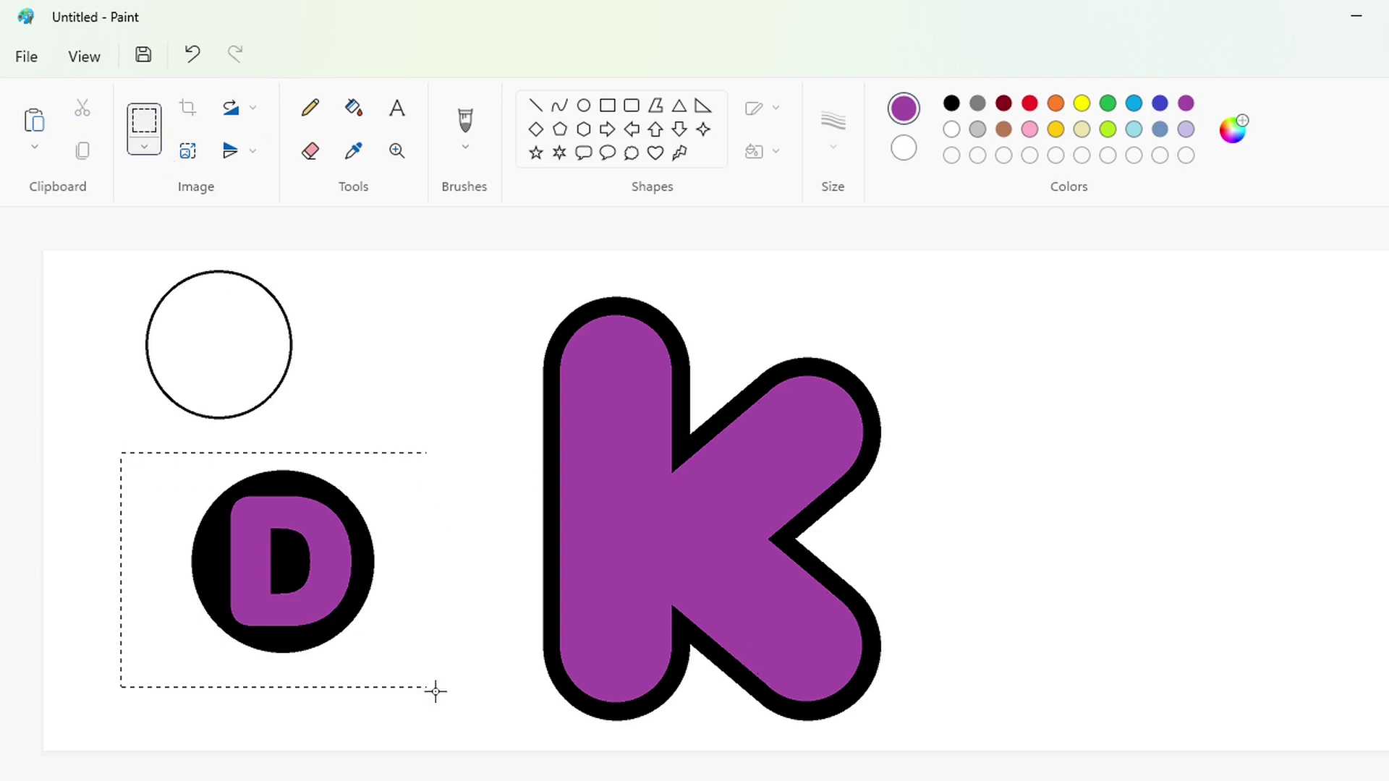
- Duplicate the black circle with its D and place the copy over the upper part of the K's stem
drag(436, 691, 437, 693)
key(ctrl+c)
key(ctrl+v)
drag(236, 384, 548, 455)
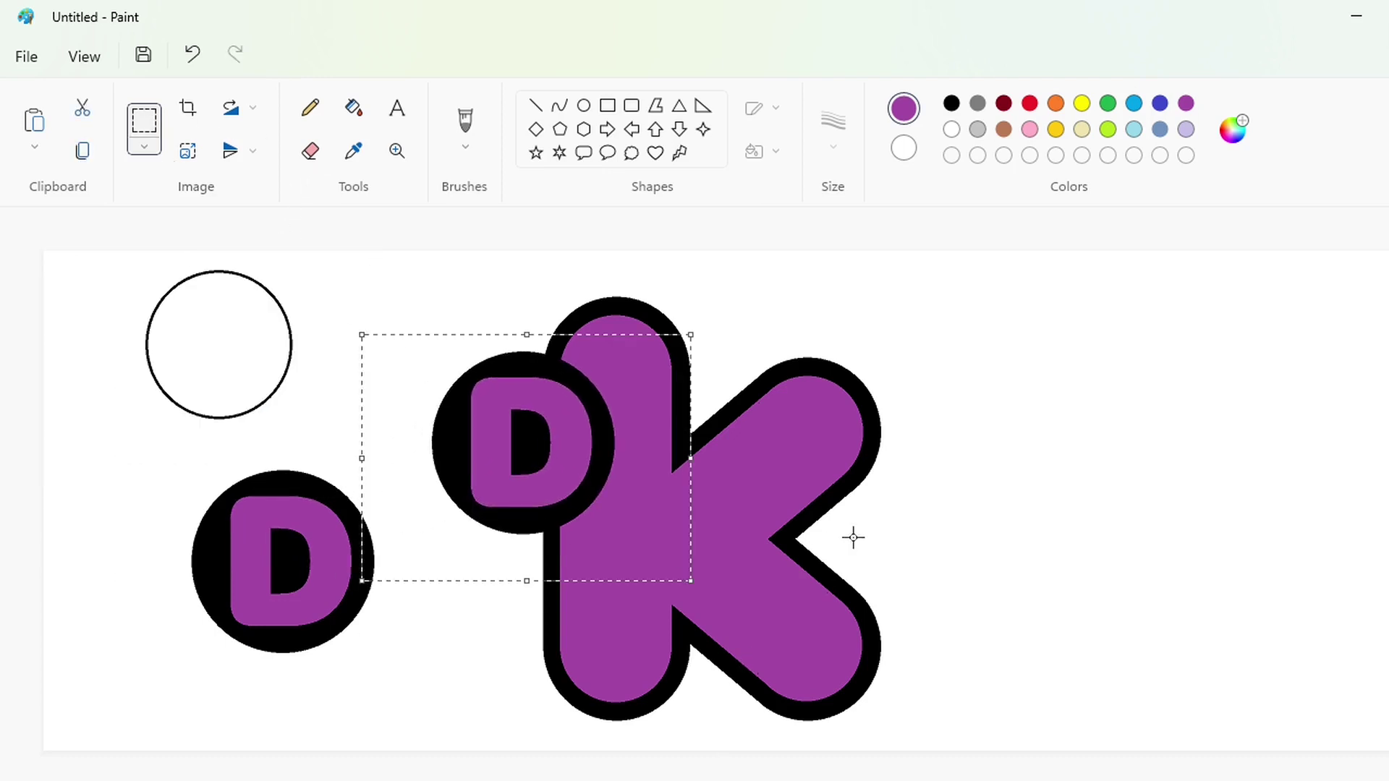
- Nudge the duplicated D badge slightly left against the K's stem and set it in place
key(Left)
key(Left)
key(Left)
key(Left)
key(Left)
key(Left)
key(Left)
key(Left)
key(Left)
key(Left)
key(Left)
key(Left)
key(Left)
key(Left)
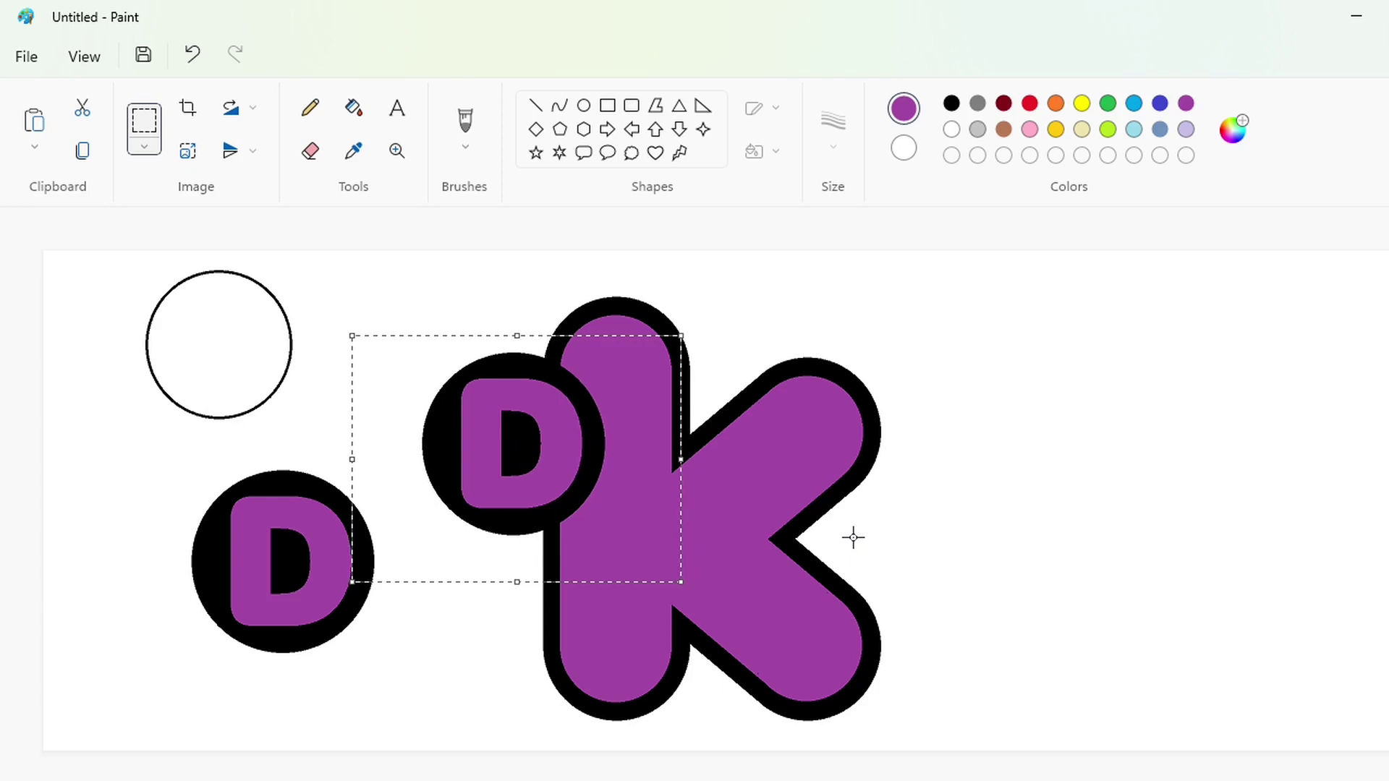
click(854, 538)
- Erase the spare outline circle and the original D badge by filling them with black and then white
click(354, 108)
click(952, 104)
click(232, 354)
click(327, 554)
click(951, 130)
click(231, 355)
click(292, 553)
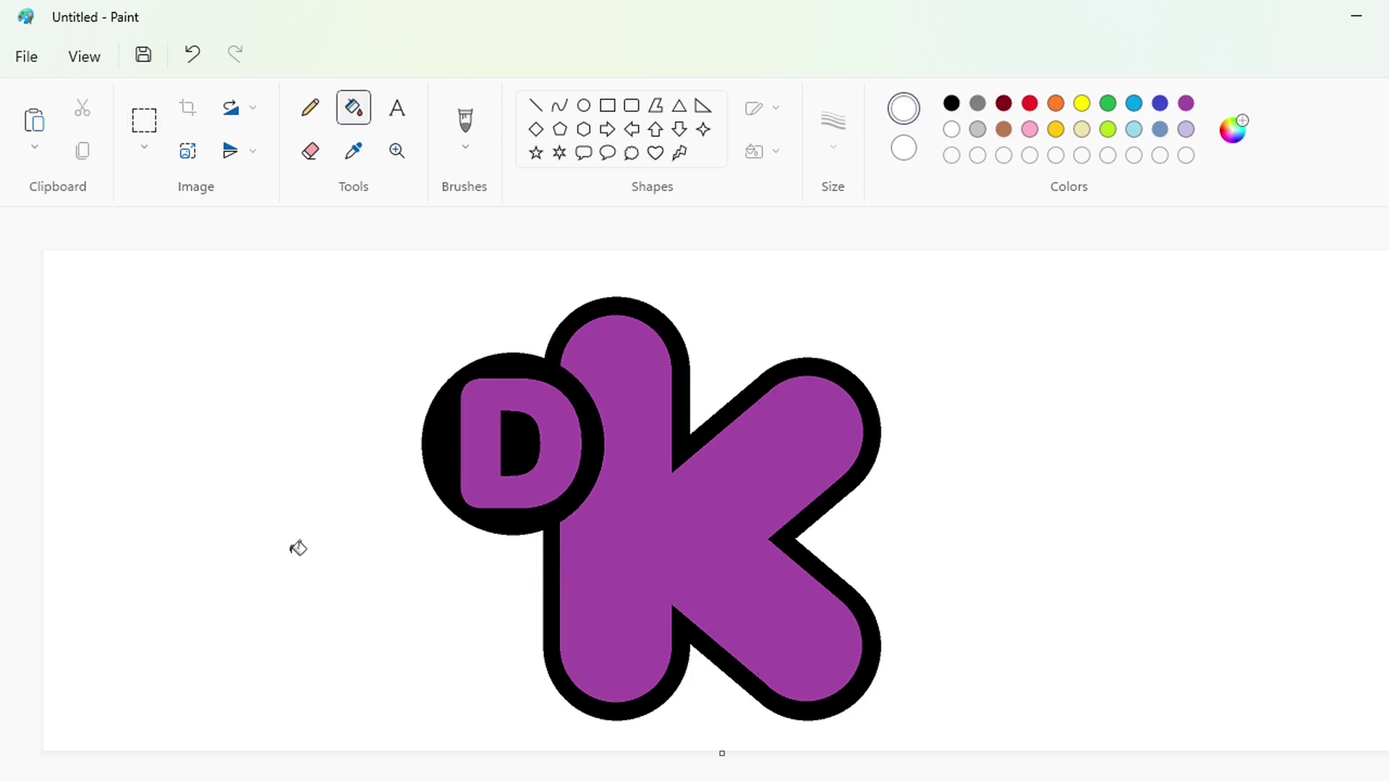
- Try to add a pointed black tail from the D badge's lower right edge into the K's stem
scroll(902, 688, up, 4)
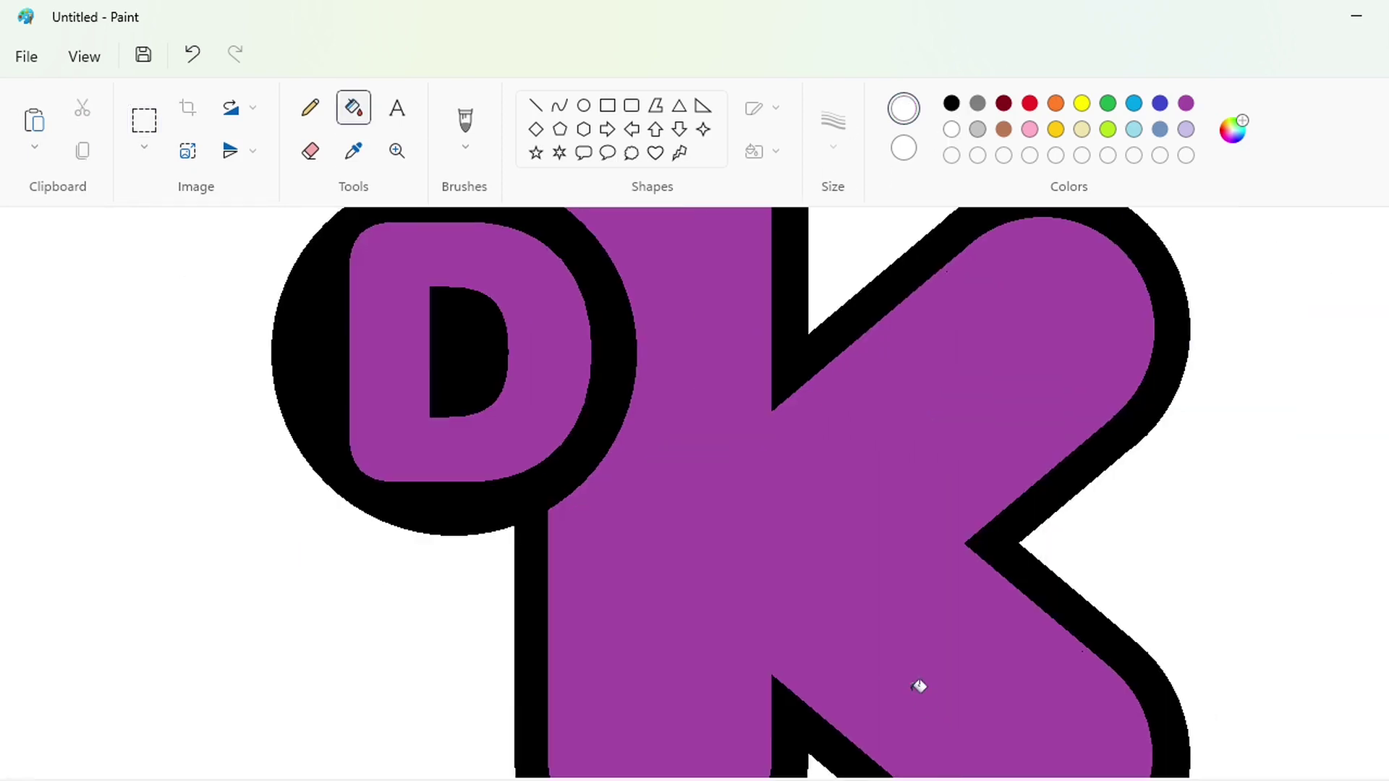
click(535, 106)
click(834, 121)
click(837, 337)
click(951, 103)
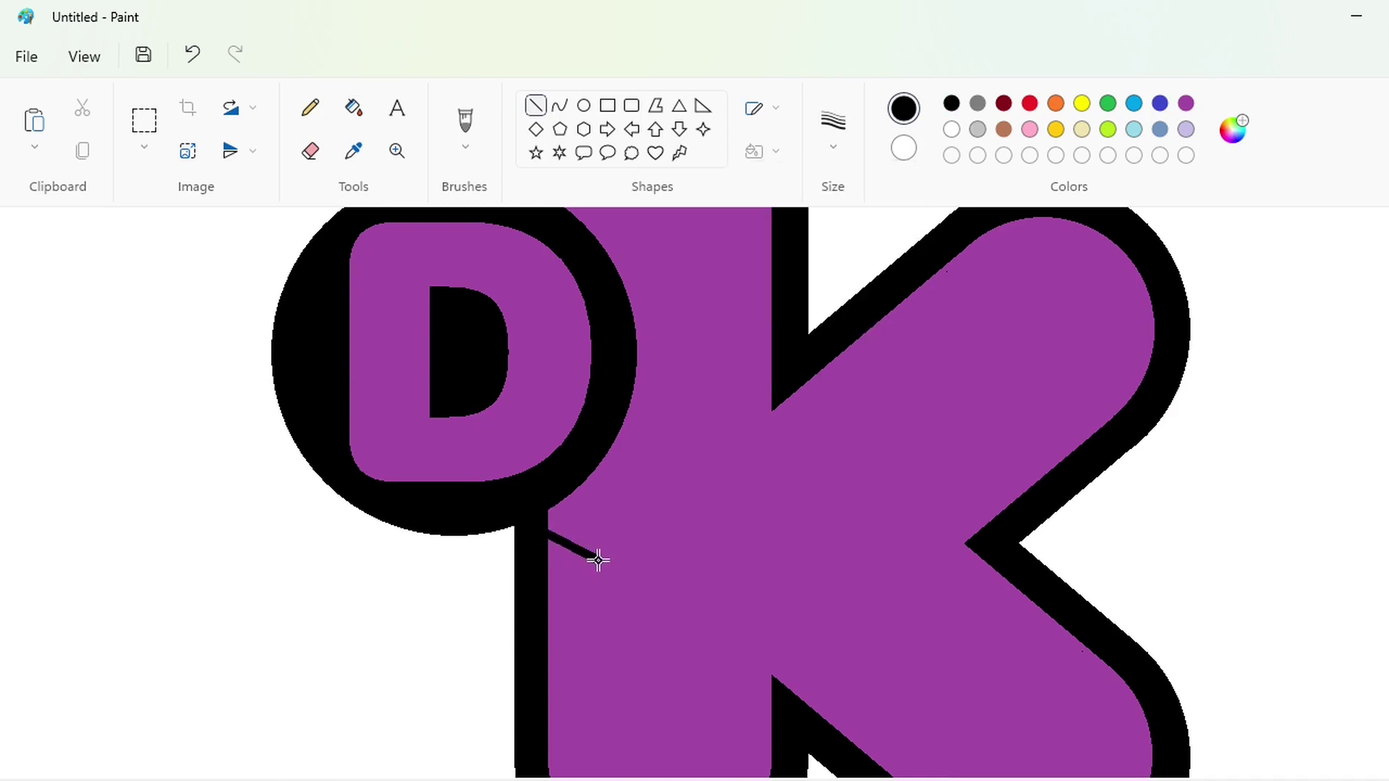
drag(599, 559, 580, 466)
click(353, 108)
click(582, 526)
click(1266, 780)
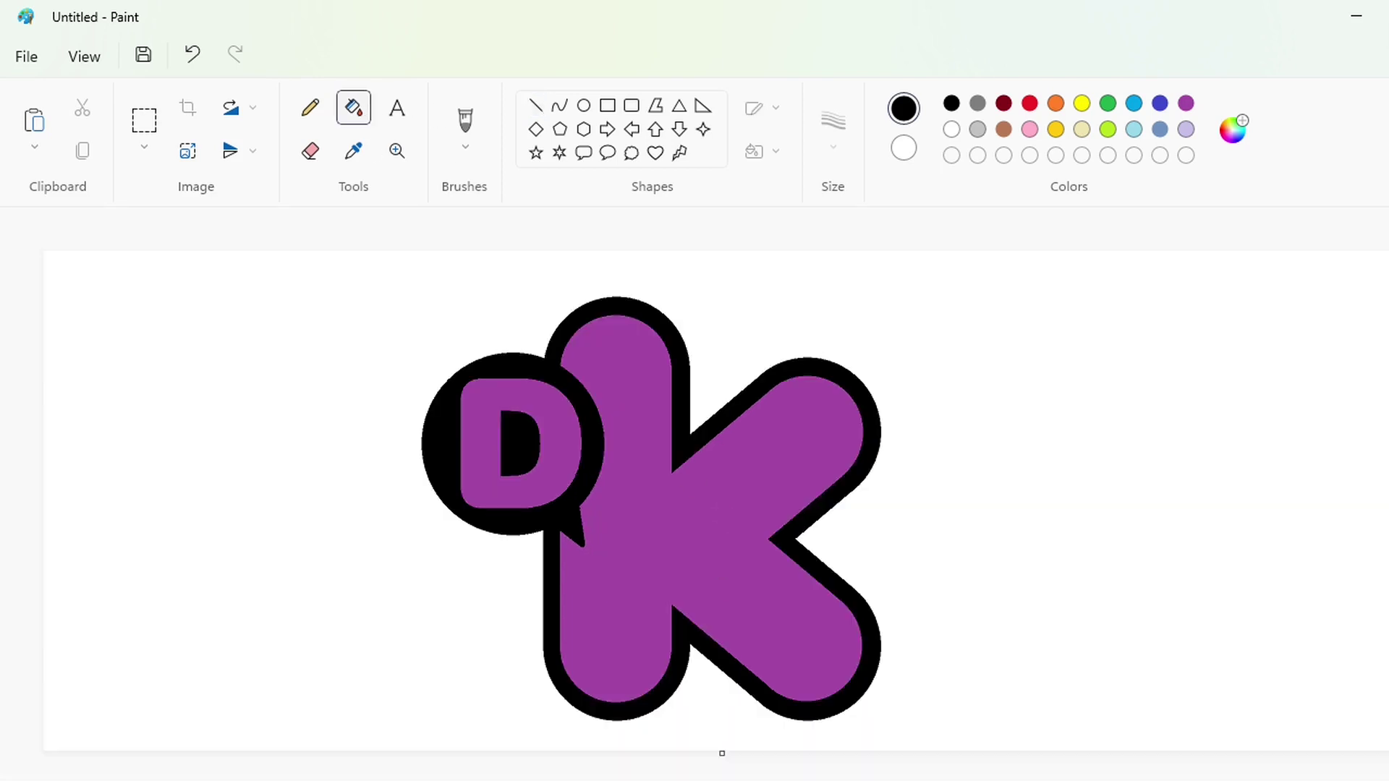
- Draw a pointed tail with black lines at the D badge's lower right edge, fill it black and straighten its lower edge
click(535, 105)
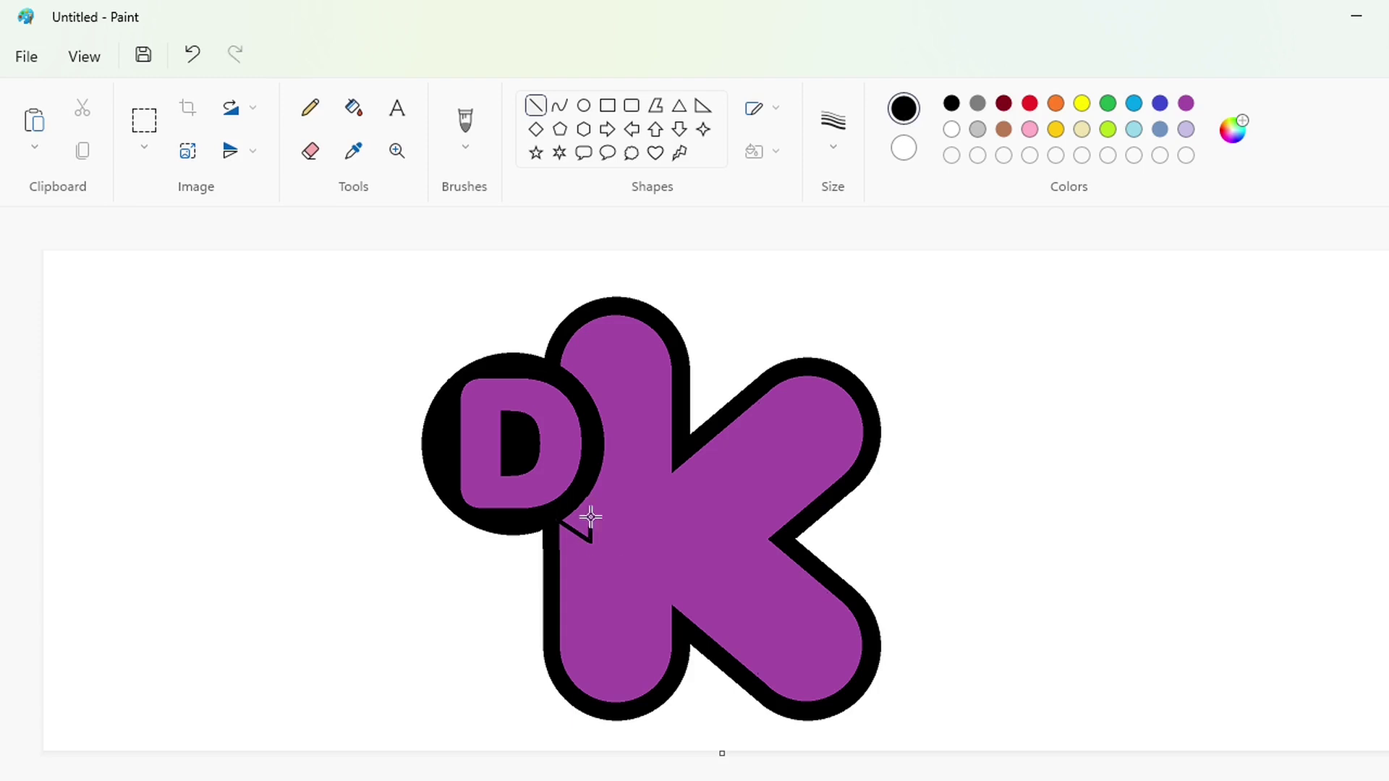
click(354, 107)
click(589, 521)
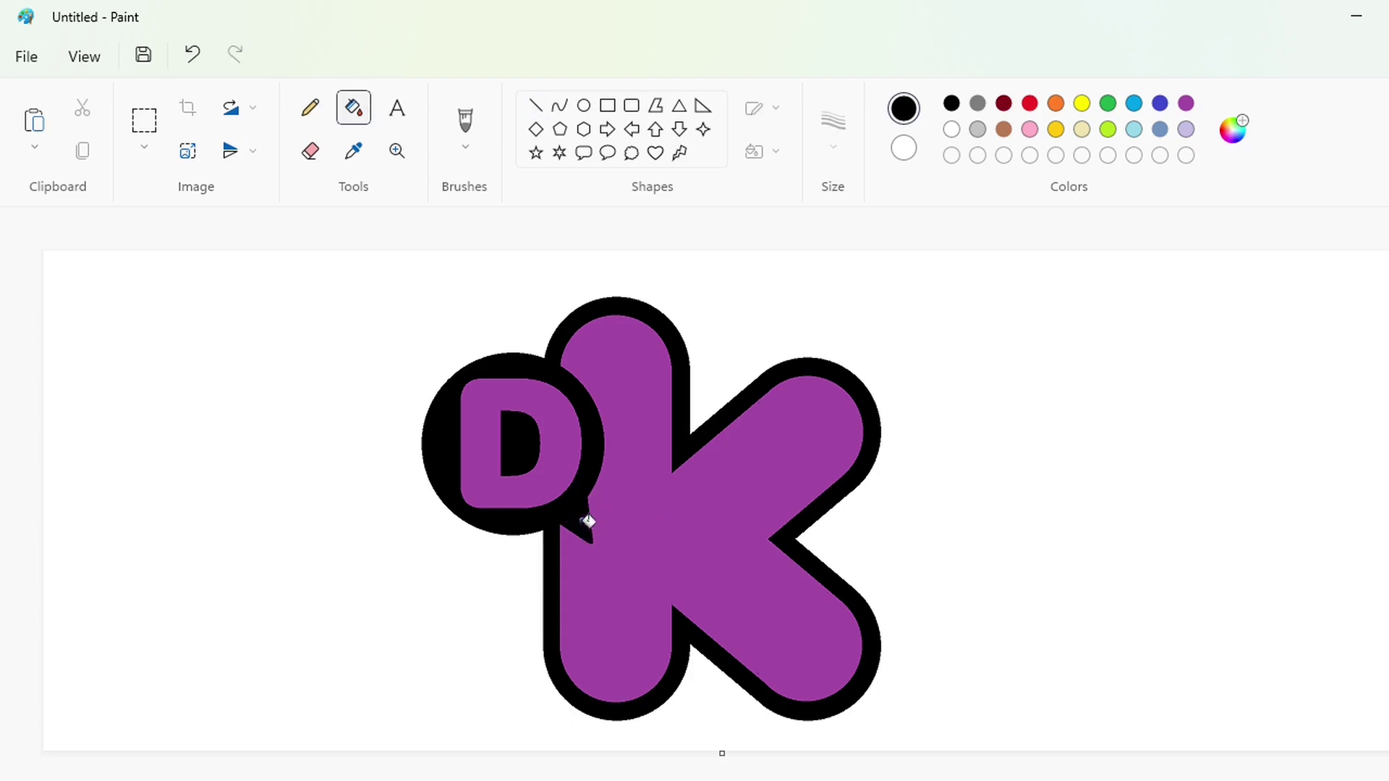
click(1360, 780)
drag(694, 780, 1042, 780)
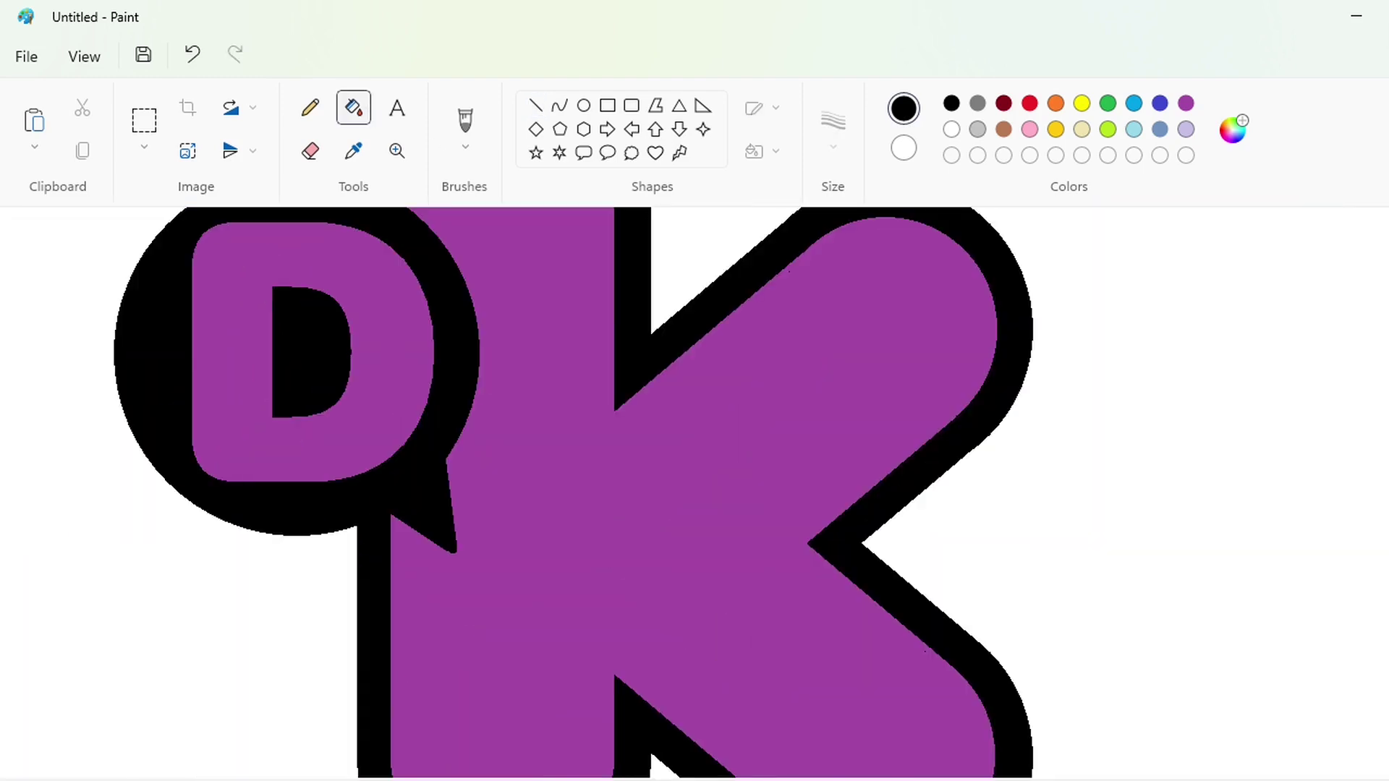
click(534, 106)
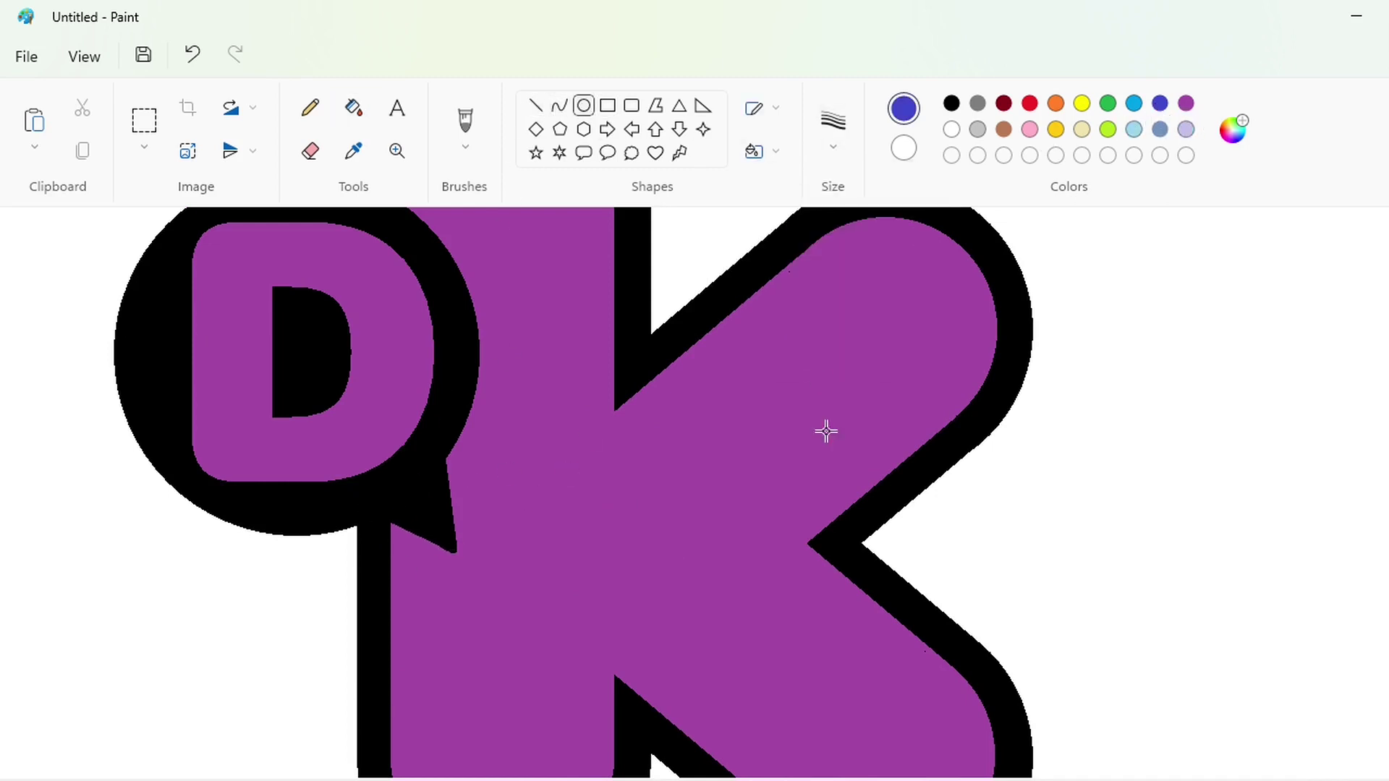
- Draw a small indigo circle over the speech-bubble tail's tip and nudge it between the tail's edges
scroll(800, 484, up, 2)
drag(800, 485, 849, 540)
key(Right)
key(Right)
key(Right)
key(Right)
key(Down)
key(Down)
key(Down)
key(Down)
key(Down)
key(Down)
key(Right)
key(Right)
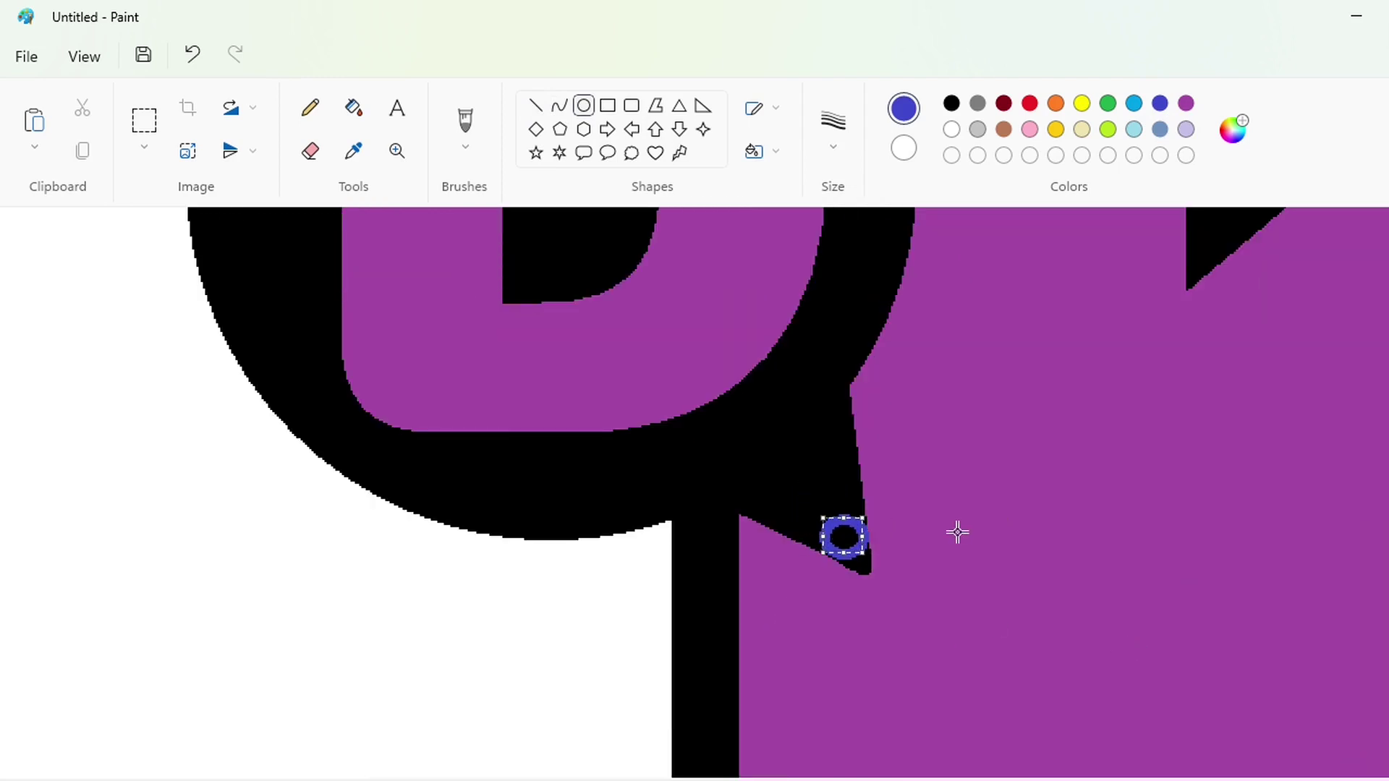
- Fill the small indigo circle with black and clear the excess point to round off the tail's tip
click(353, 108)
click(951, 104)
click(845, 522)
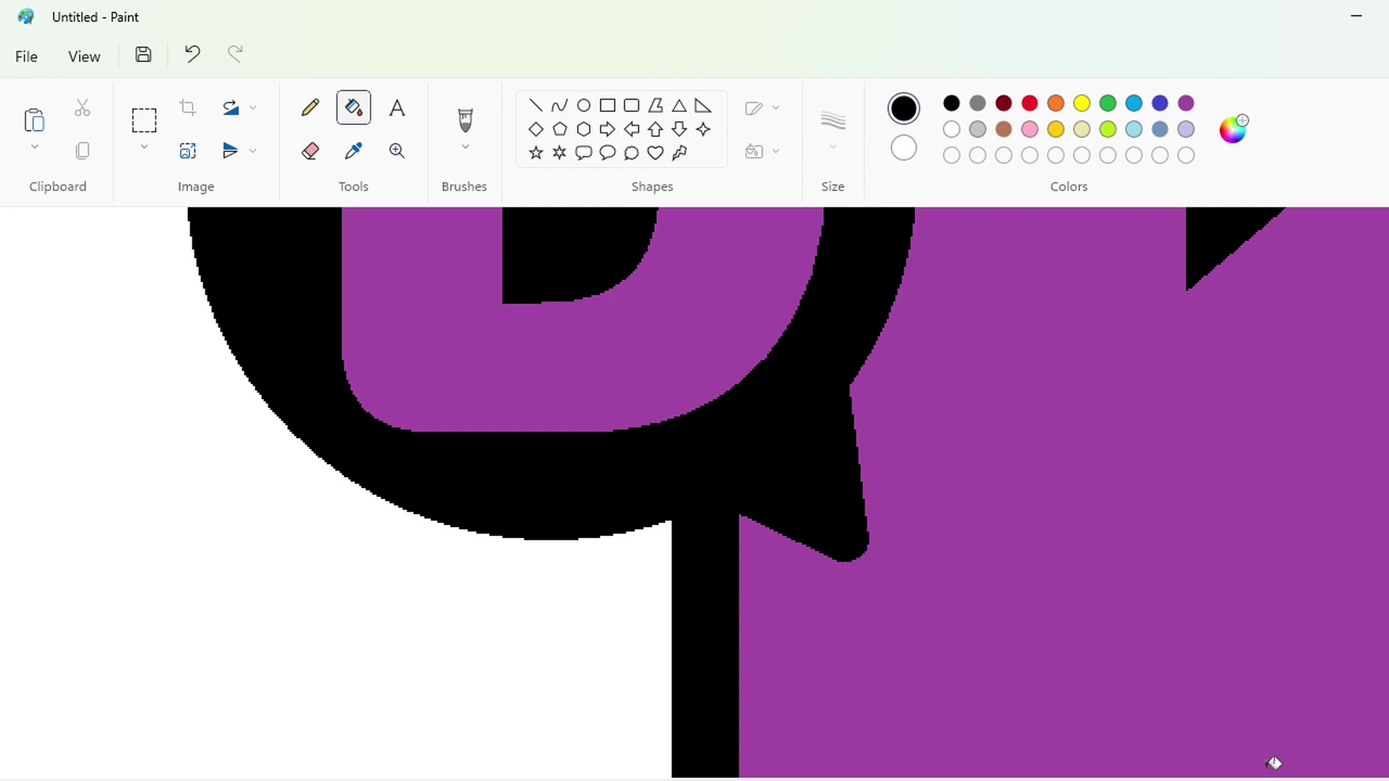
- Extend the K's lower inner notch into a sharp point with two black lines and fill it with black
scroll(1270, 716, down, 2)
scroll(698, 767, up, 2)
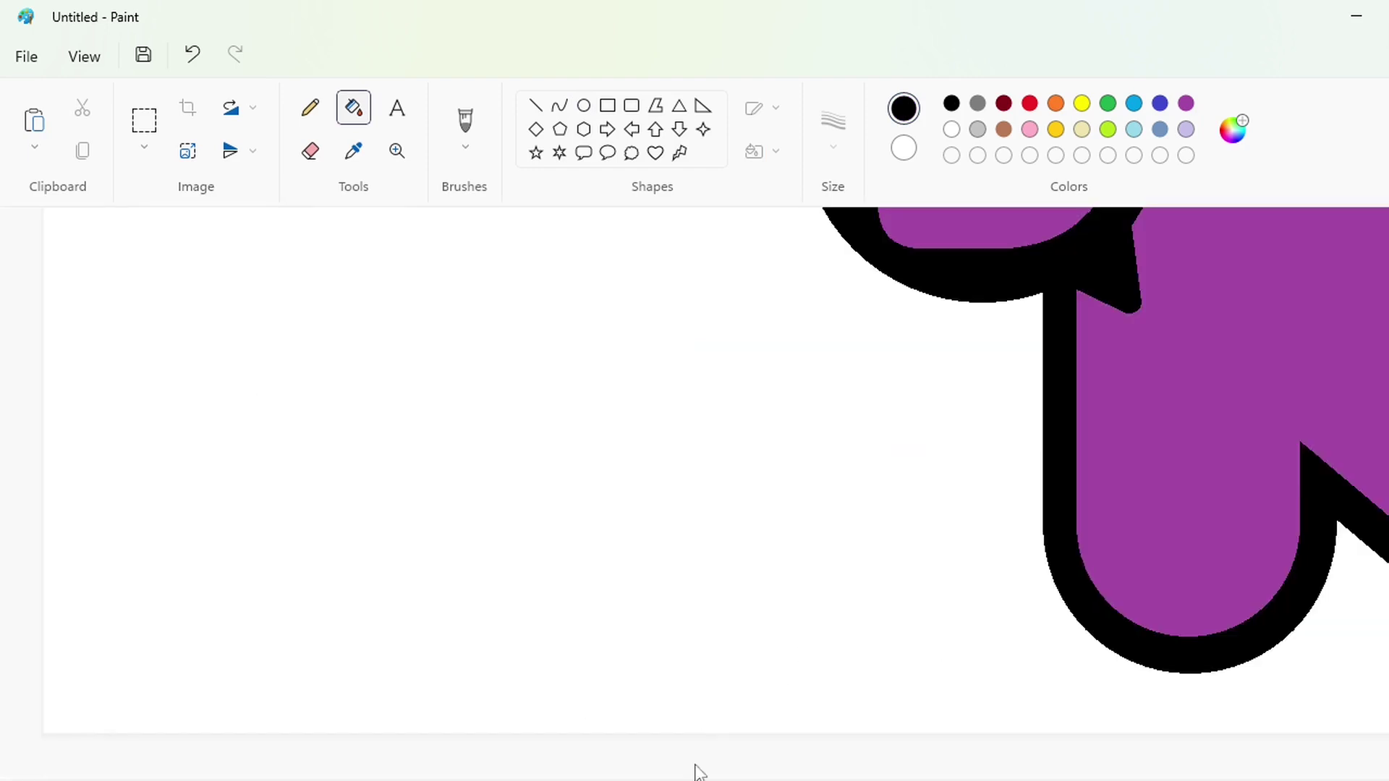
click(536, 106)
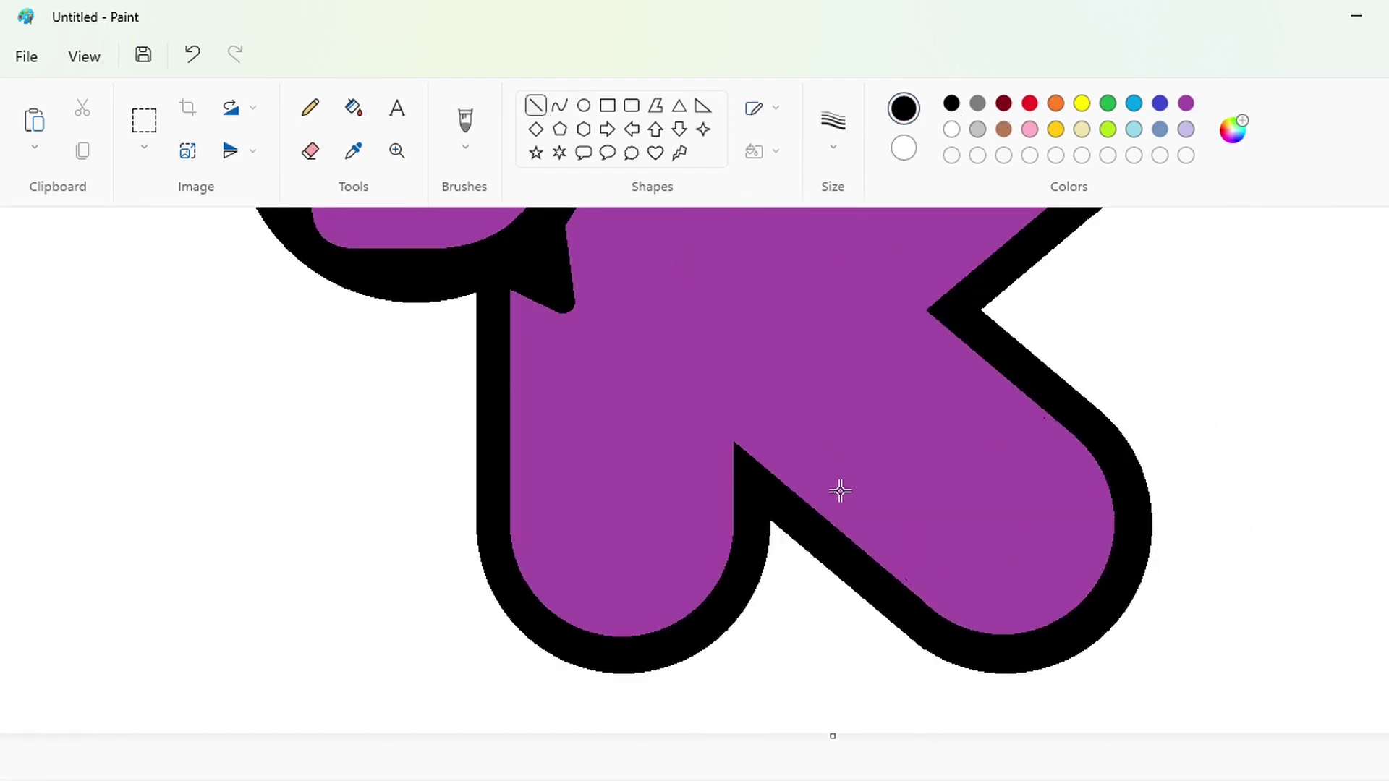
mouse_move(713, 418)
mouse_down()
mouse_move(698, 407)
mouse_move(717, 411)
mouse_up()
drag(680, 398, 742, 519)
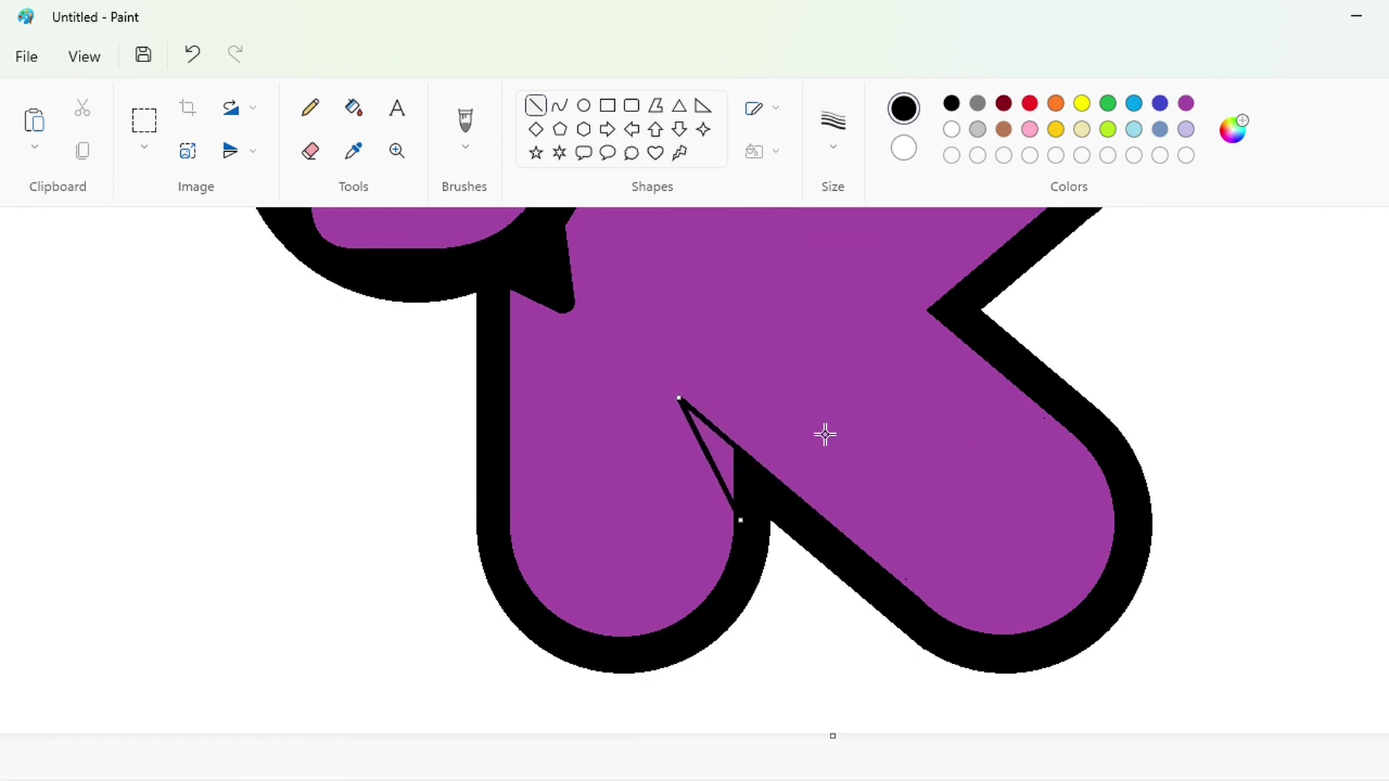
click(353, 107)
click(707, 447)
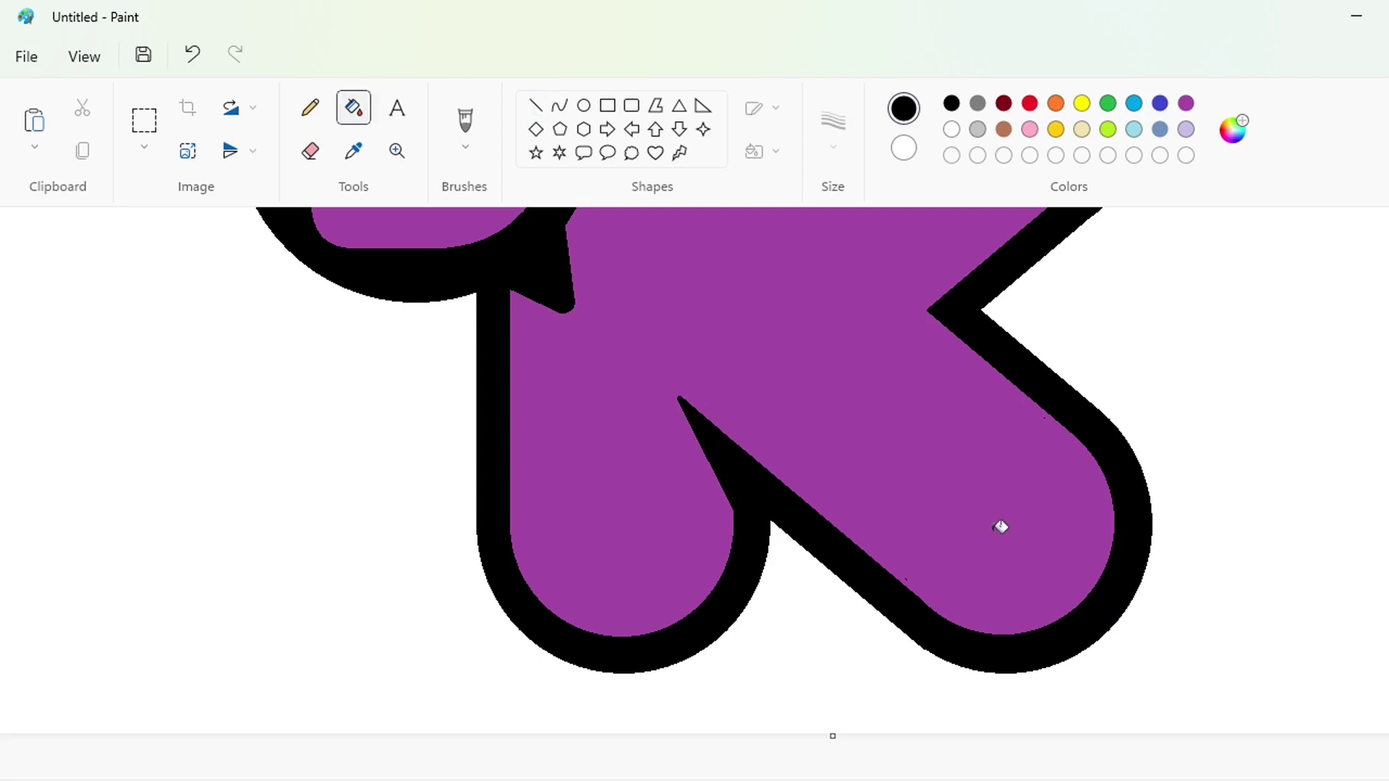
- Change the line thickness and smooth the corner where the notch meets the K's stem with a black line
click(536, 104)
click(833, 121)
click(849, 301)
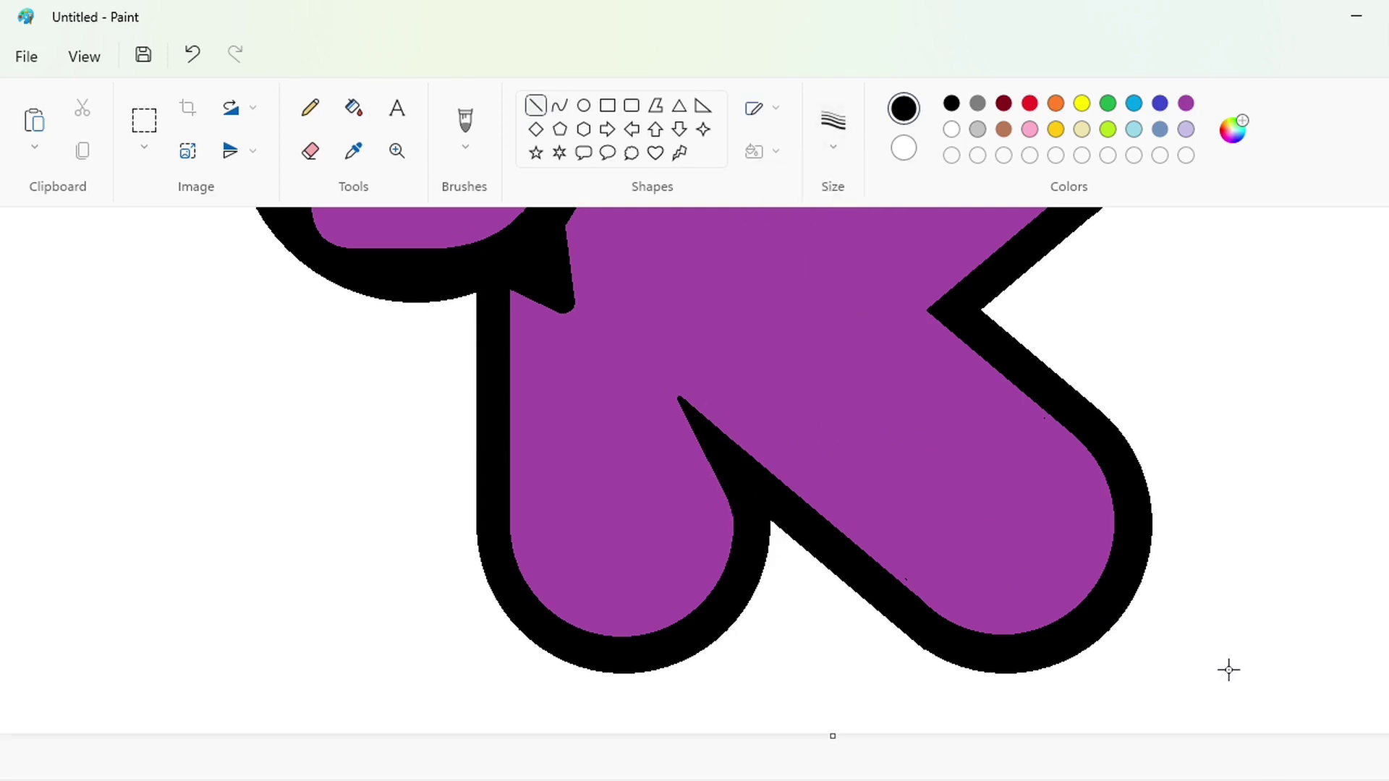
click(1277, 779)
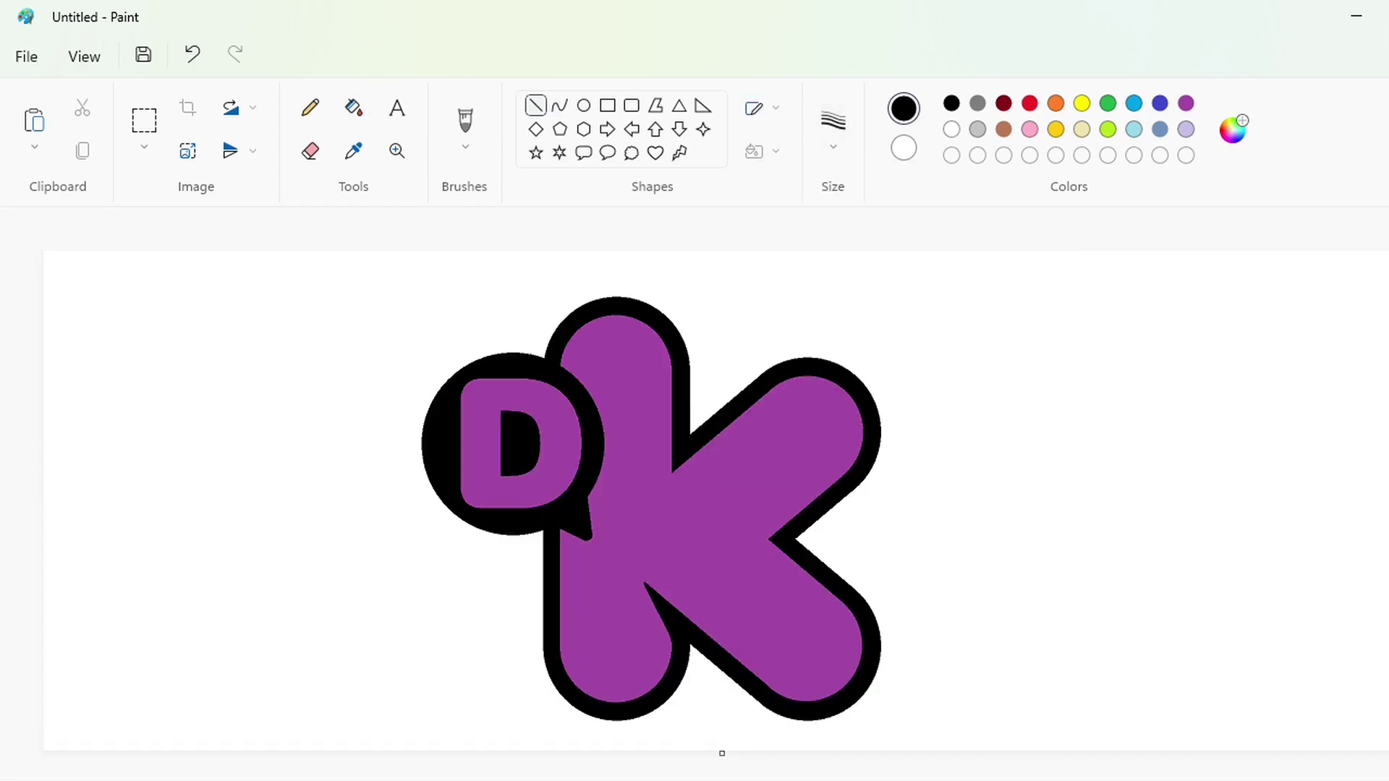
- Create the custom dark red #380709 and fill the logo's black outlines and the D's counter with it
click(1029, 103)
click(1233, 130)
drag(815, 204, 825, 393)
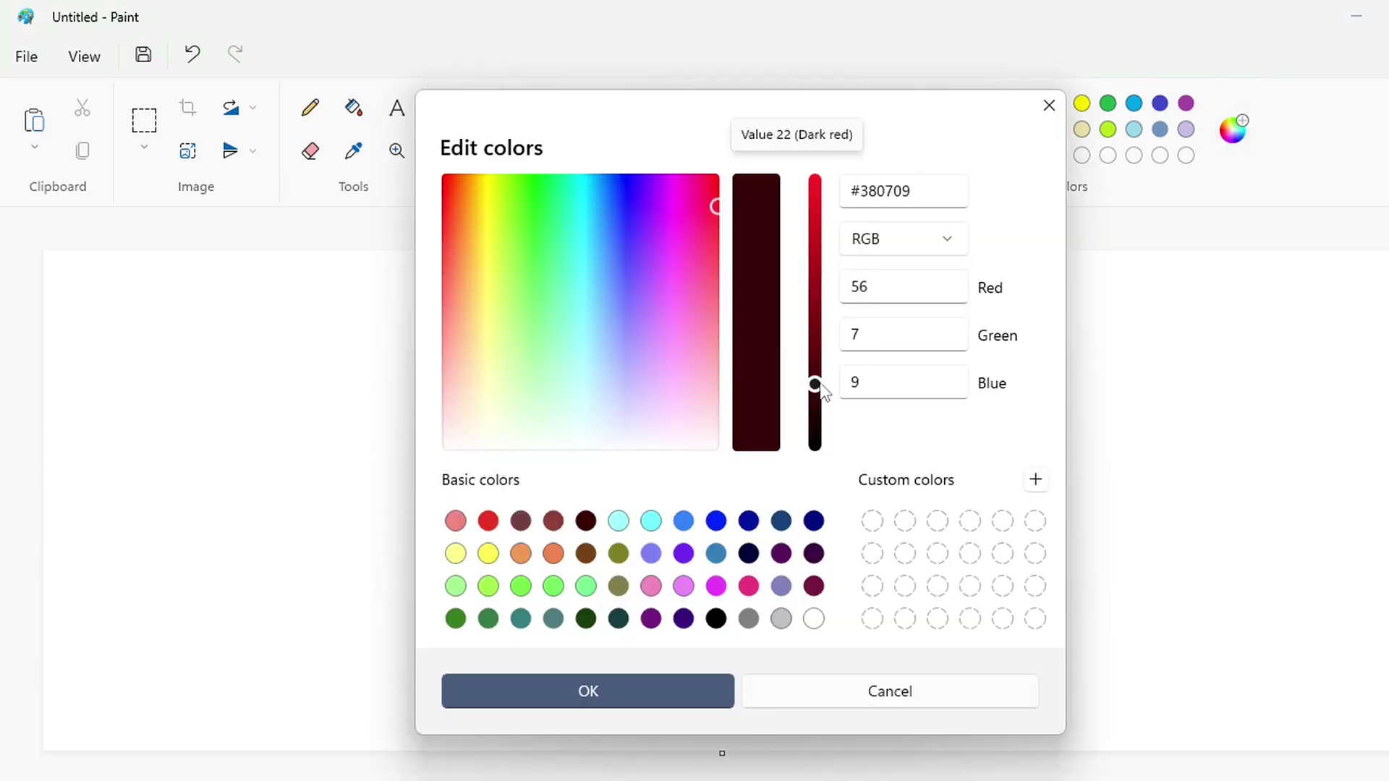
click(630, 689)
click(361, 113)
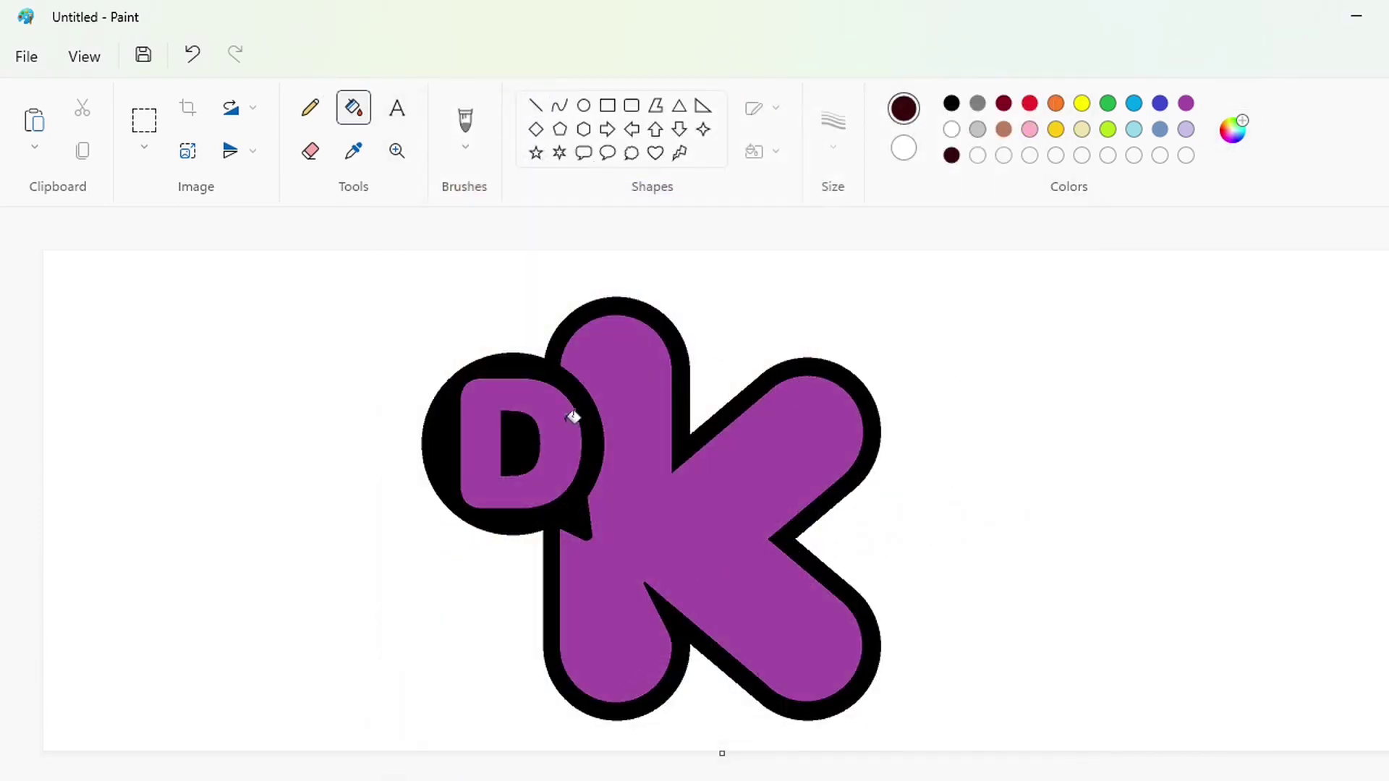
click(599, 435)
click(534, 434)
- Fill the K's interior with red and the D with yellow
click(1029, 103)
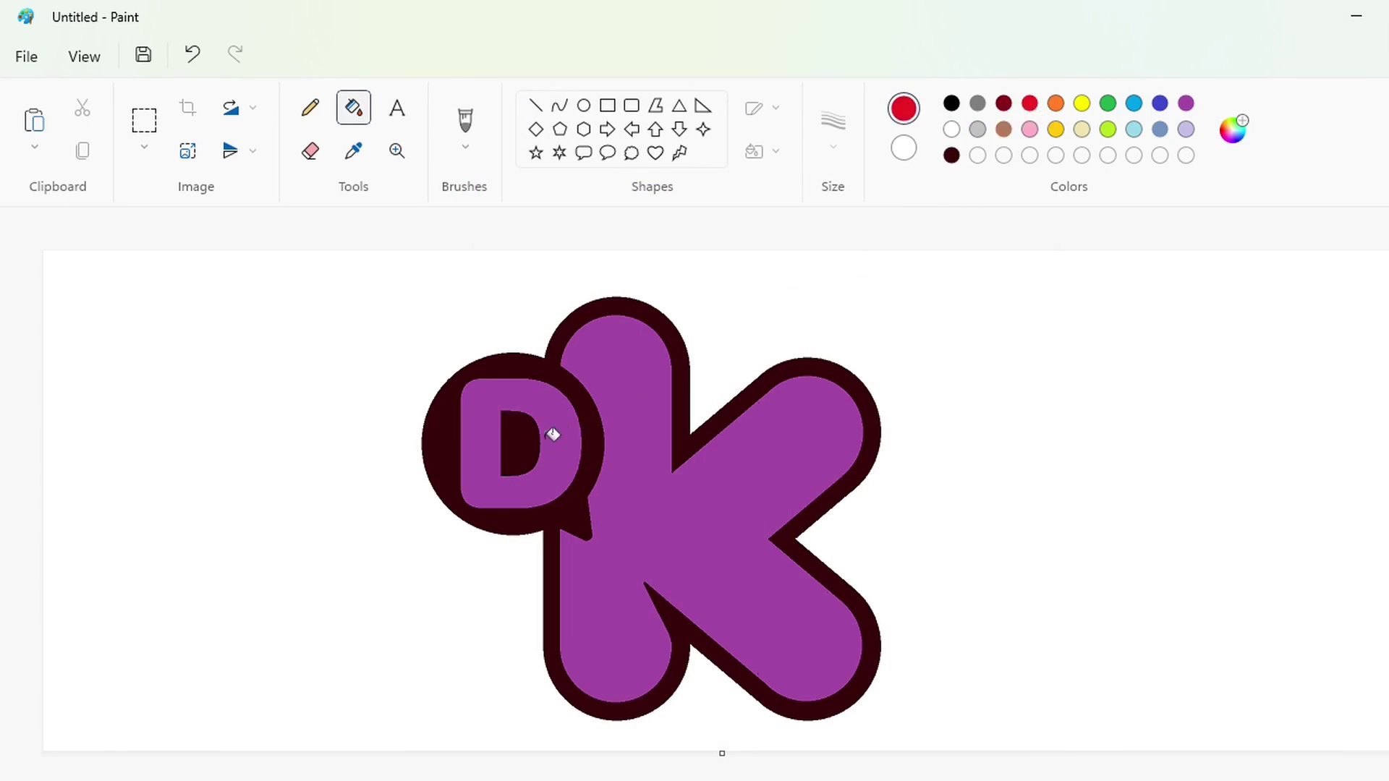
click(554, 433)
click(684, 509)
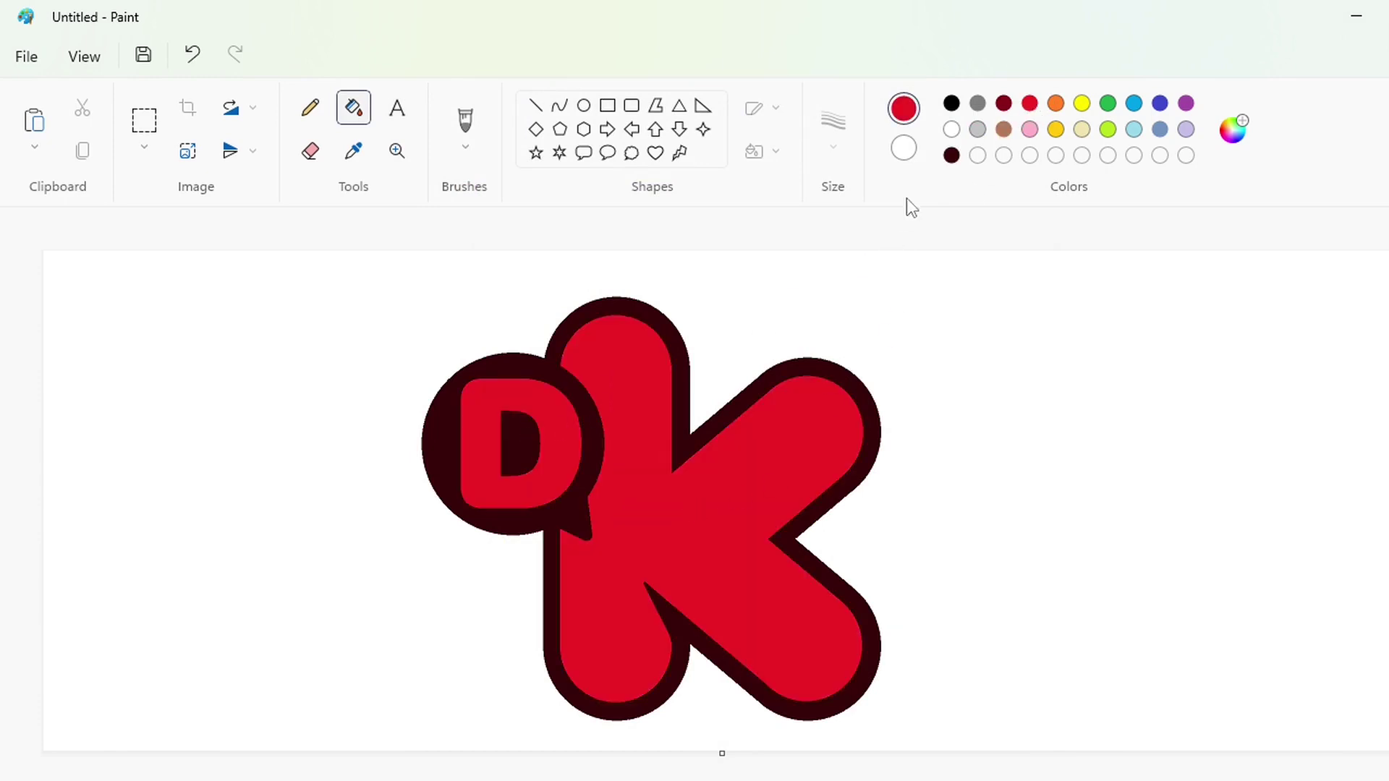
click(1081, 103)
click(564, 428)
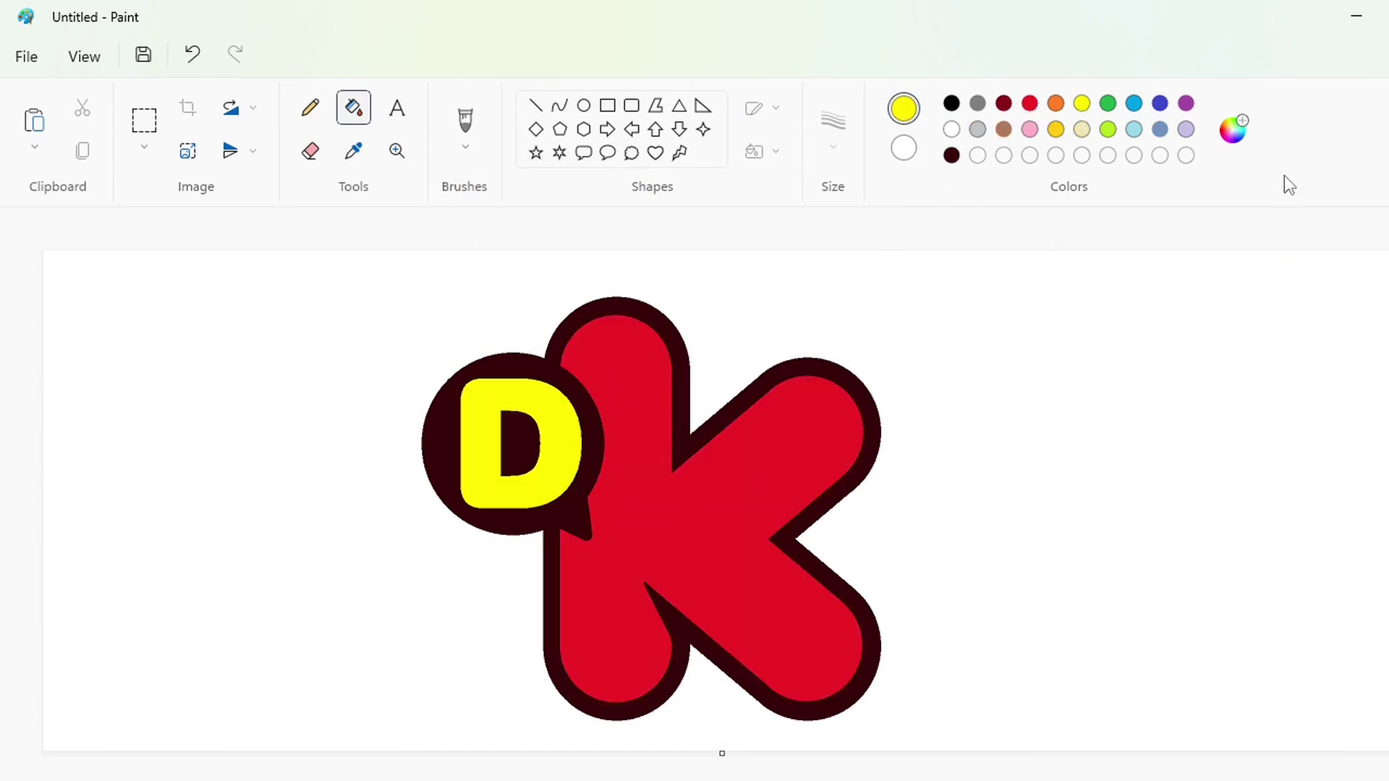